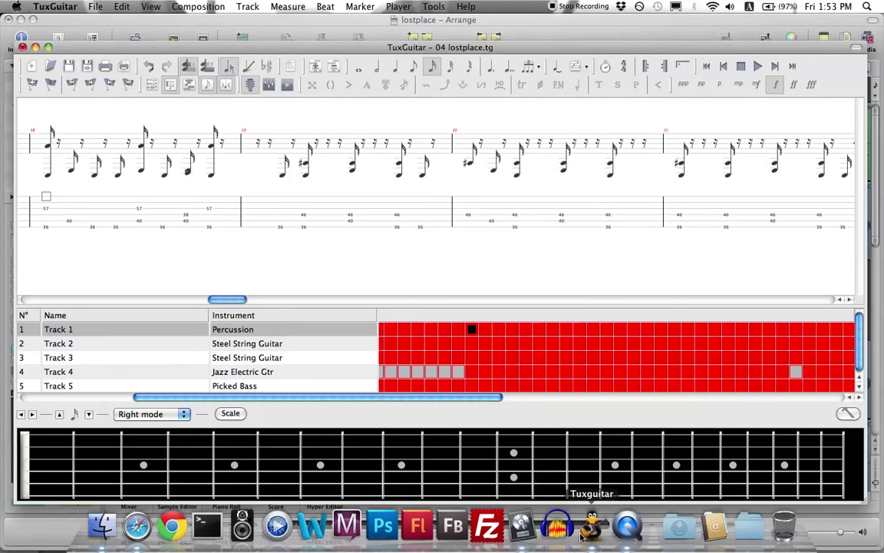
# Play the score from its first measure, viewing the Track 3 guitar part and returning to the Track 1 percussion part
pyautogui.click(204, 232)
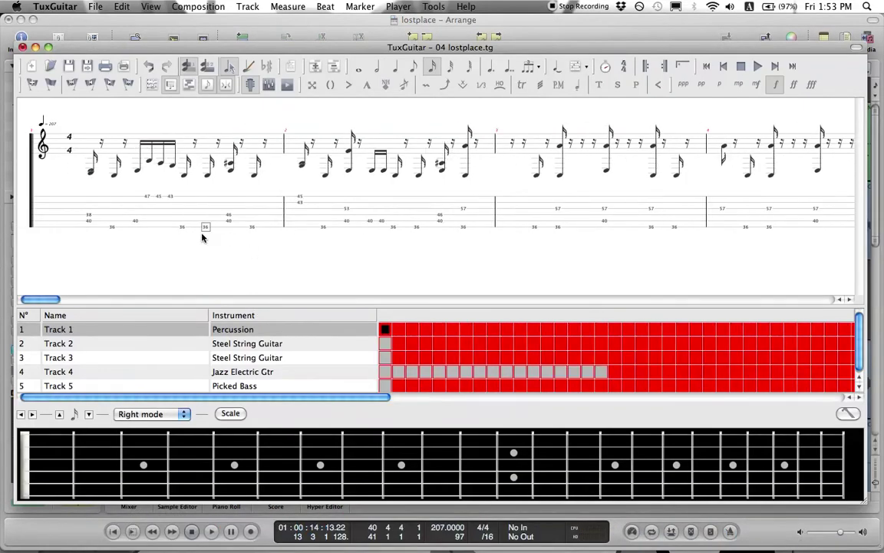
pyautogui.moveTo(170, 51)
pyautogui.mouseDown()
pyautogui.moveTo(283, 53)
pyautogui.moveTo(164, 52)
pyautogui.mouseUp()
pyautogui.press('space')
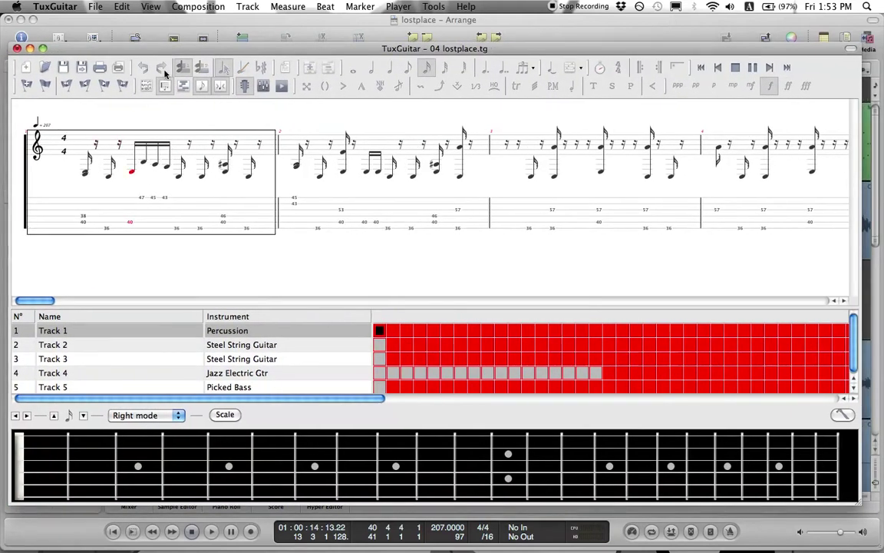
pyautogui.click(273, 348)
pyautogui.click(268, 360)
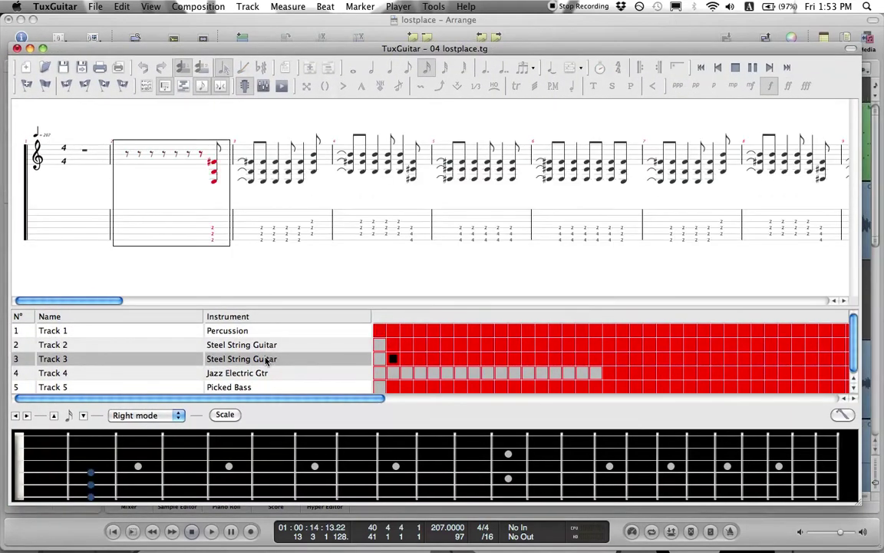
pyautogui.click(261, 331)
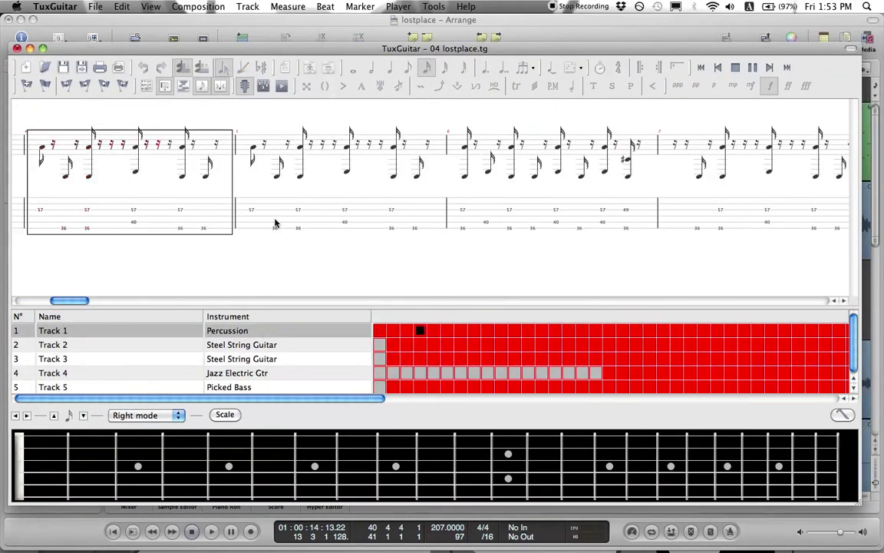
pyautogui.click(264, 227)
# Bring up the Export Midi option for the score and switch to the lostplace arrangement in Logic Pro
pyautogui.click(95, 6)
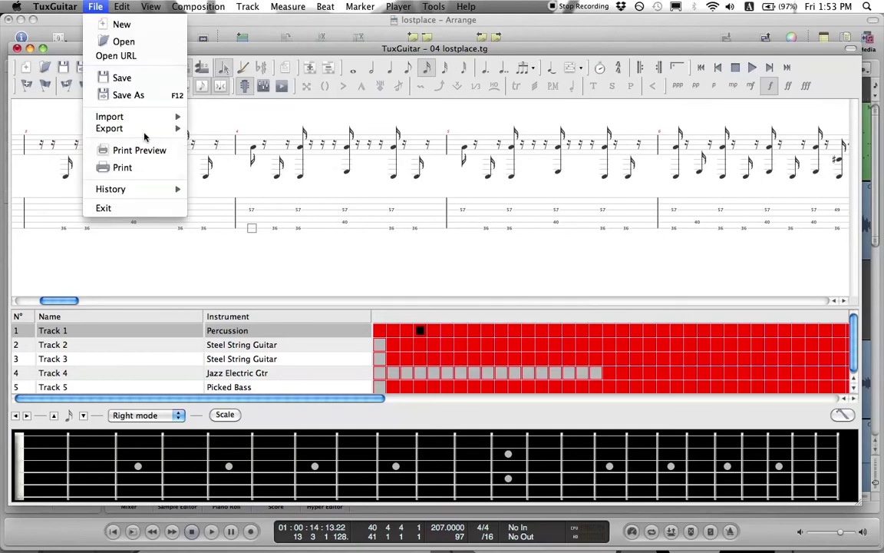
pyautogui.moveTo(173, 130)
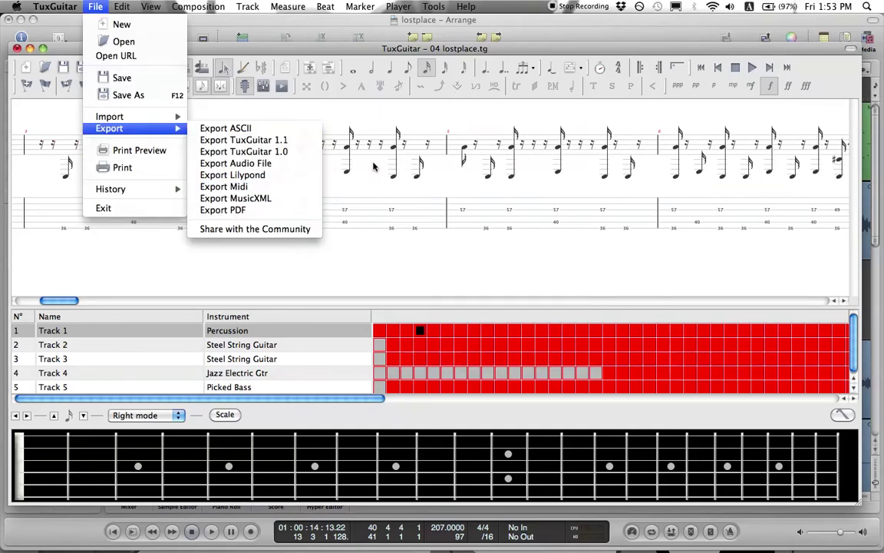
pyautogui.click(225, 187)
pyautogui.click(363, 25)
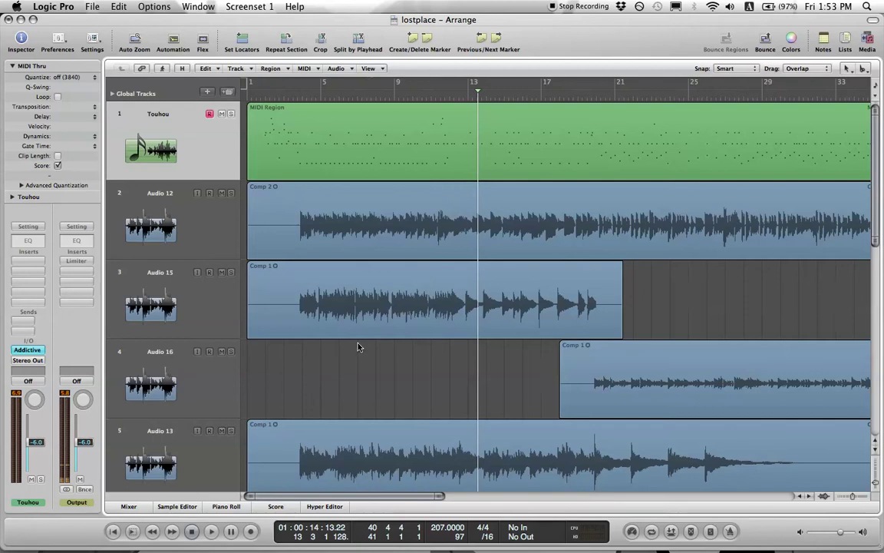
# Look over the tracks in the arrangement and select the Audio 15 track
pyautogui.hotkey('ctrl', 'Down')
pyautogui.scroll(5, 327, 374)
pyautogui.scroll(-3, 327, 374)
pyautogui.scroll(2, 328, 371)
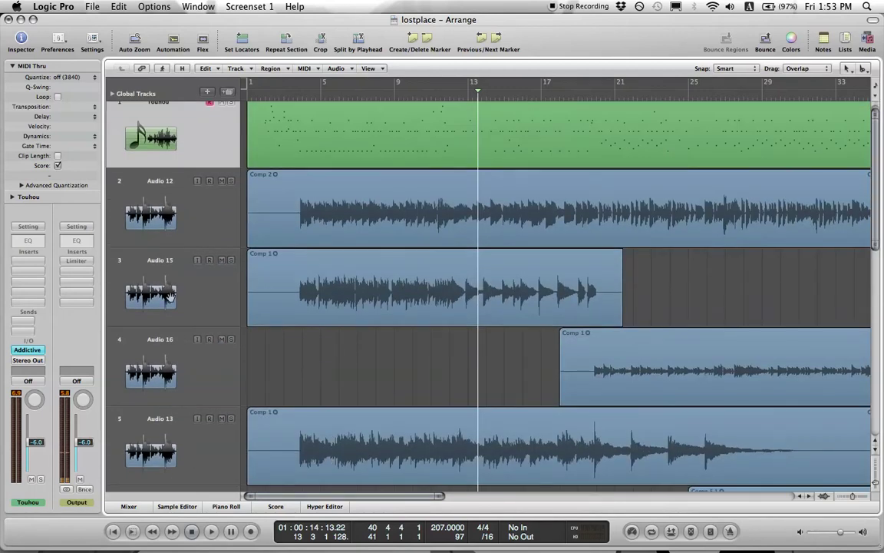
pyautogui.click(180, 298)
pyautogui.click(324, 371)
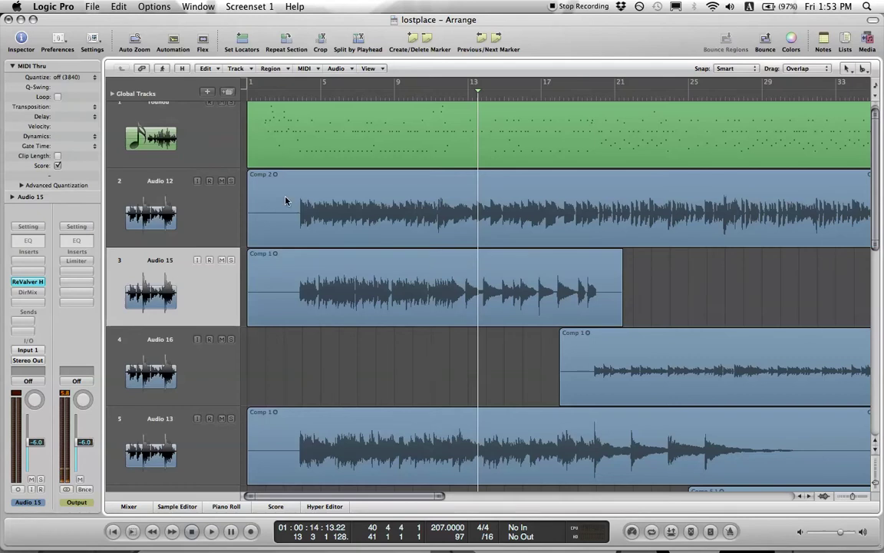
# Play the arrangement from about bar 3, briefly soloing Audio 12, Audio 15 and Audio 13 in turn, and stop playback
pyautogui.click(297, 95)
pyautogui.press('space')
pyautogui.click(231, 181)
pyautogui.click(231, 181)
pyautogui.click(231, 261)
pyautogui.click(231, 260)
pyautogui.click(231, 419)
pyautogui.click(230, 420)
pyautogui.press('space')
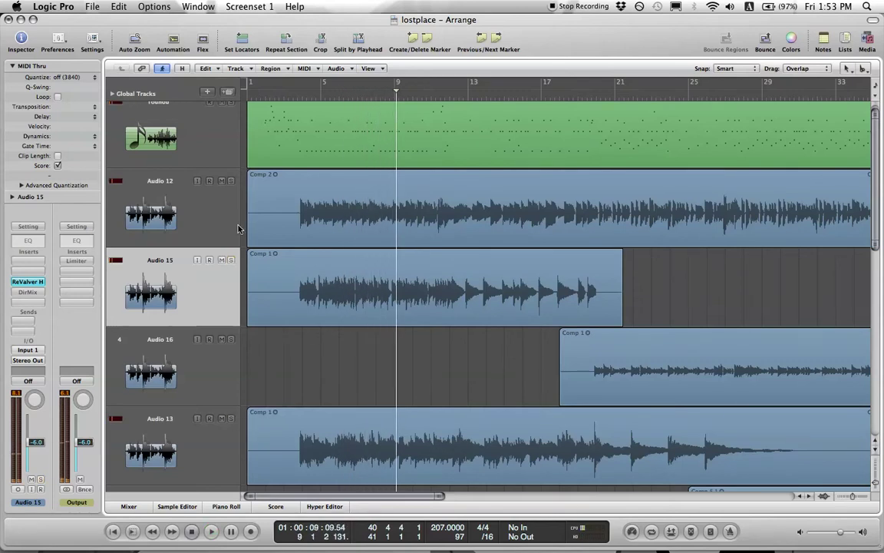
# Select the Touhou drum track, show its Addictive Drums instrument and view the plug-in's preset list without changing the preset
pyautogui.scroll(1, 186, 156)
pyautogui.click(186, 156)
pyautogui.click(358, 394)
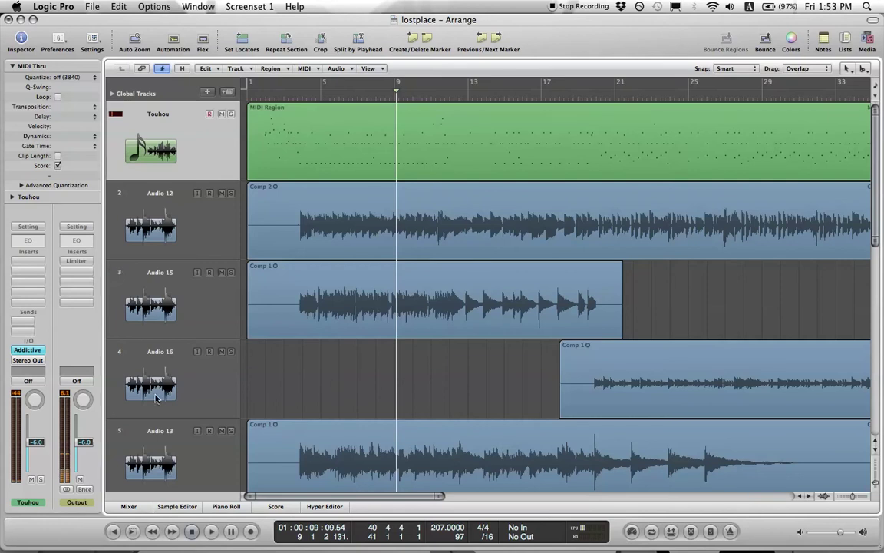
pyautogui.click(27, 349)
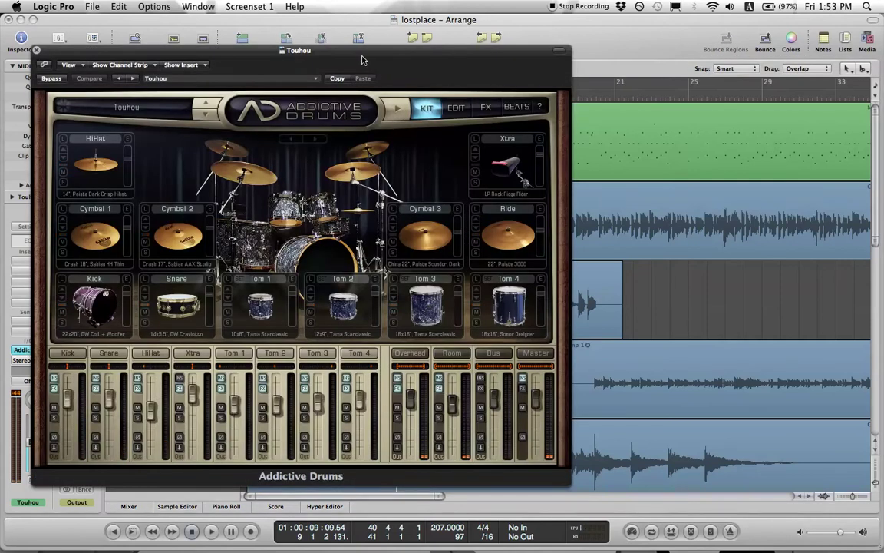
pyautogui.click(157, 113)
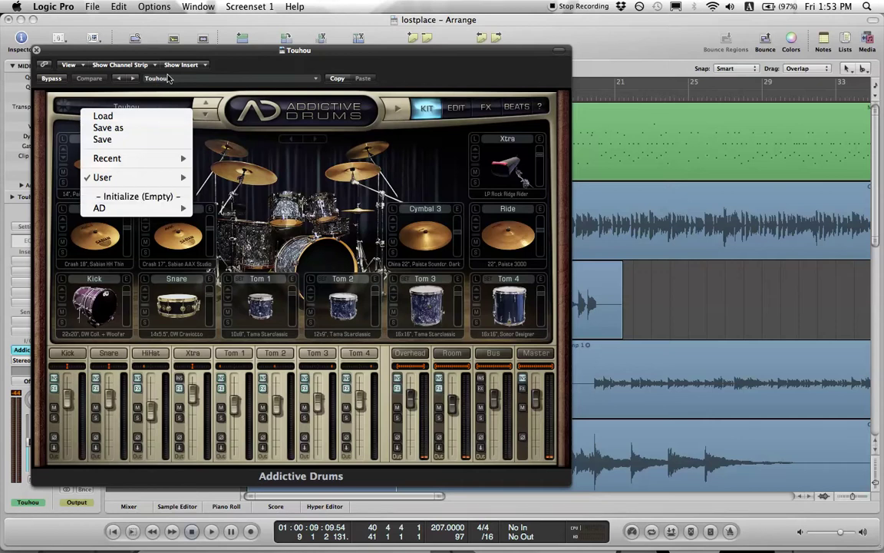
pyautogui.click(169, 83)
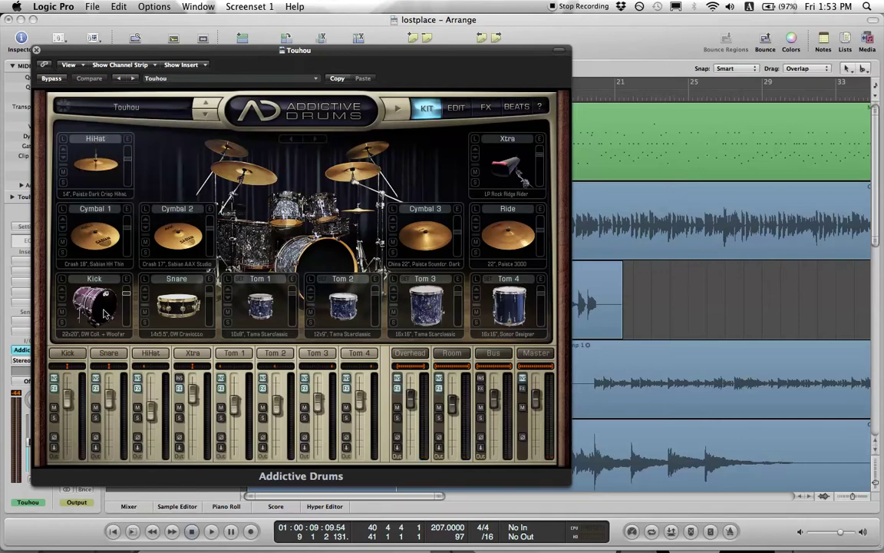
# Audition the kick, snare and Tom 1 in the drum kit, and play the kick several more times
pyautogui.click(98, 307)
pyautogui.click(173, 303)
pyautogui.click(265, 311)
pyautogui.click(104, 309)
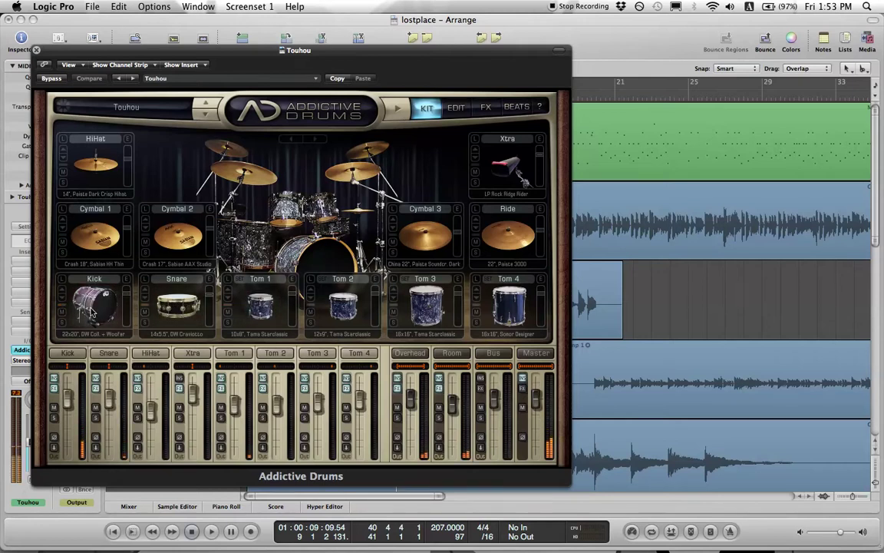
pyautogui.click(105, 311)
pyautogui.click(101, 313)
pyautogui.click(97, 314)
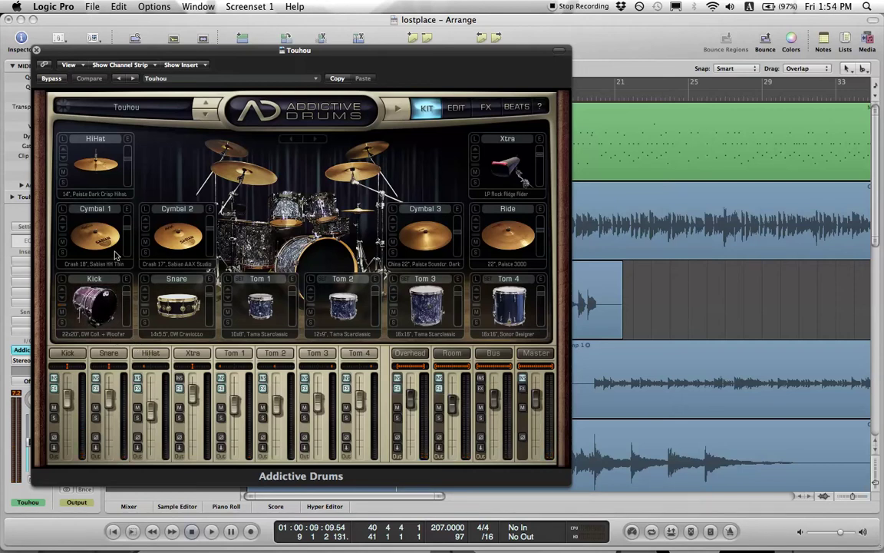
# Audition the Cymbal 3 and Xtra pieces of the kit and close the Addictive Drums window
pyautogui.click(425, 234)
pyautogui.click(424, 234)
pyautogui.click(425, 234)
pyautogui.click(380, 211)
pyautogui.click(506, 171)
pyautogui.click(506, 171)
pyautogui.click(36, 50)
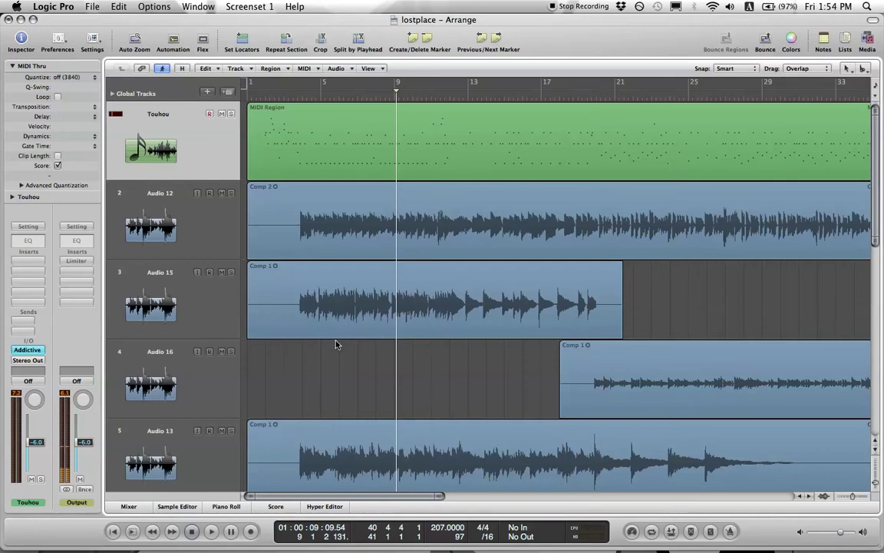
# Select the MIDI region on the Touhou track and show its notes in the Piano Roll
pyautogui.click(339, 162)
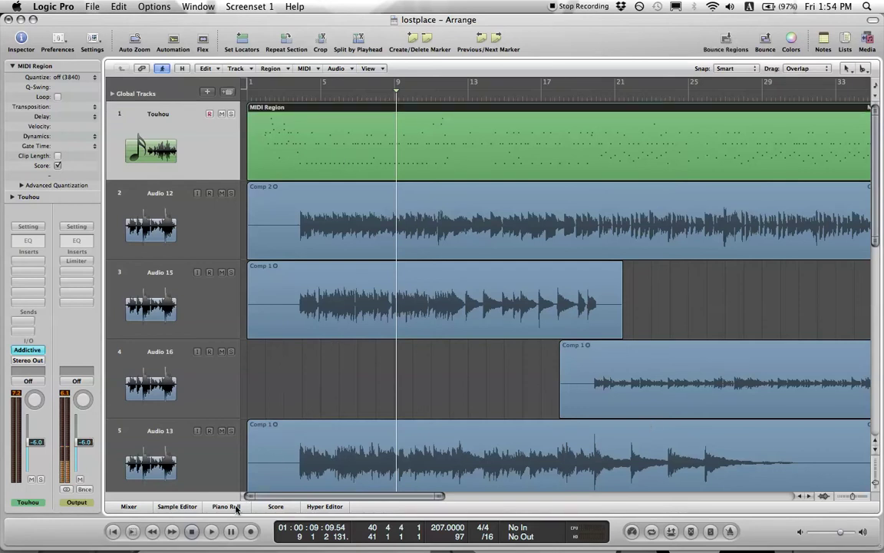
pyautogui.click(305, 359)
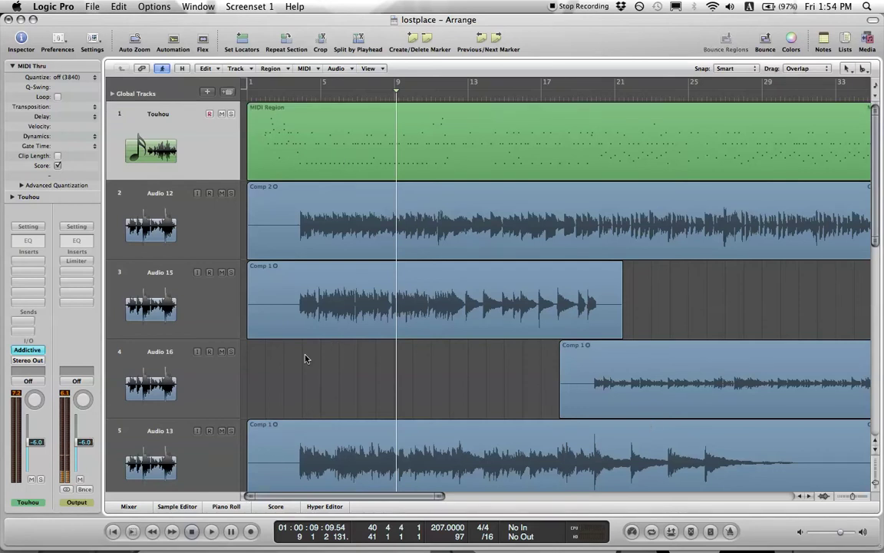
pyautogui.click(357, 153)
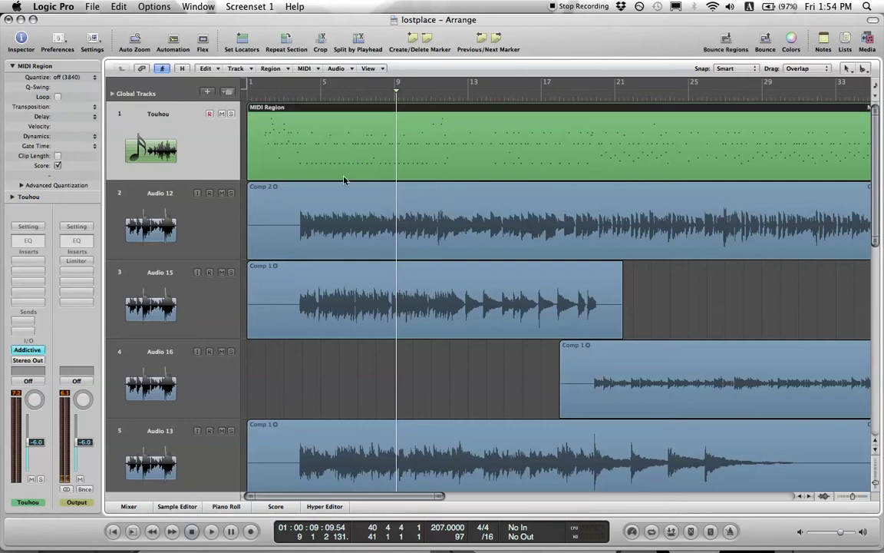
pyautogui.click(228, 506)
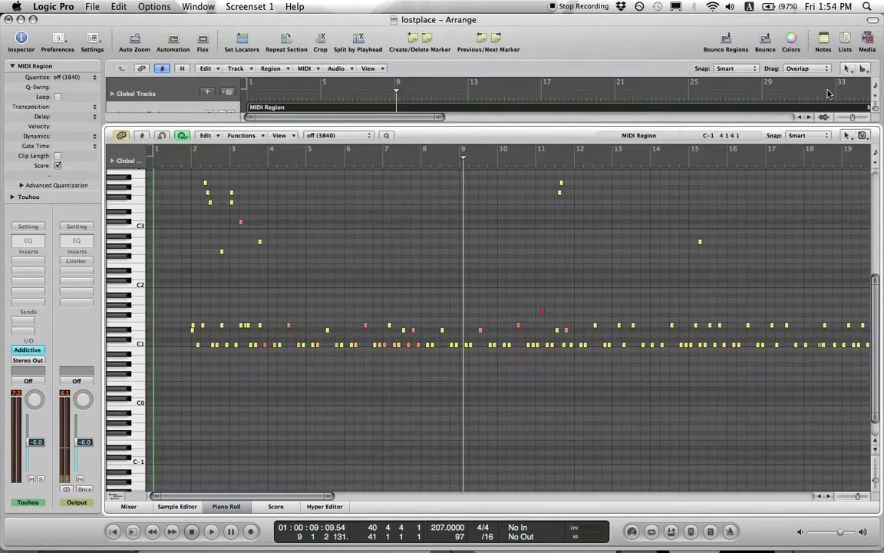
# Switch the Piano Roll's secondary tool to the Pencil Tool and back to the Velocity Tool
pyautogui.click(862, 136)
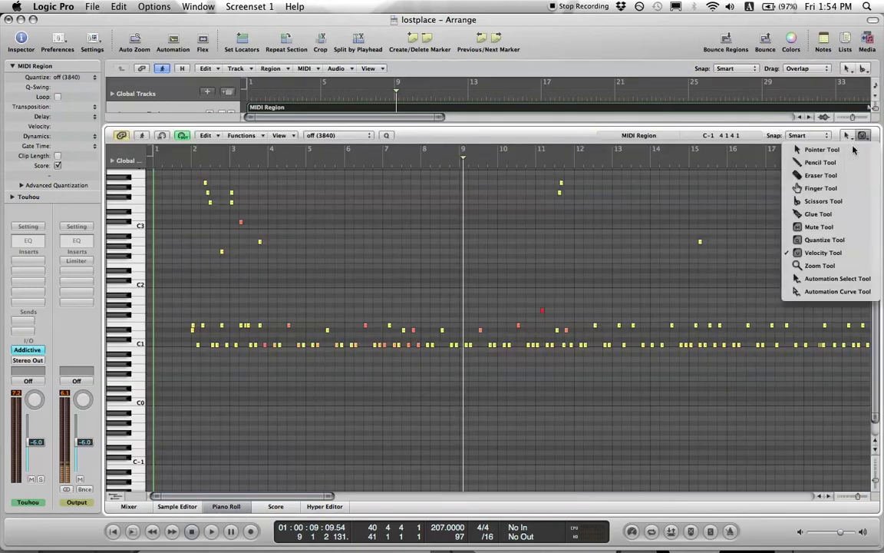
pyautogui.click(816, 162)
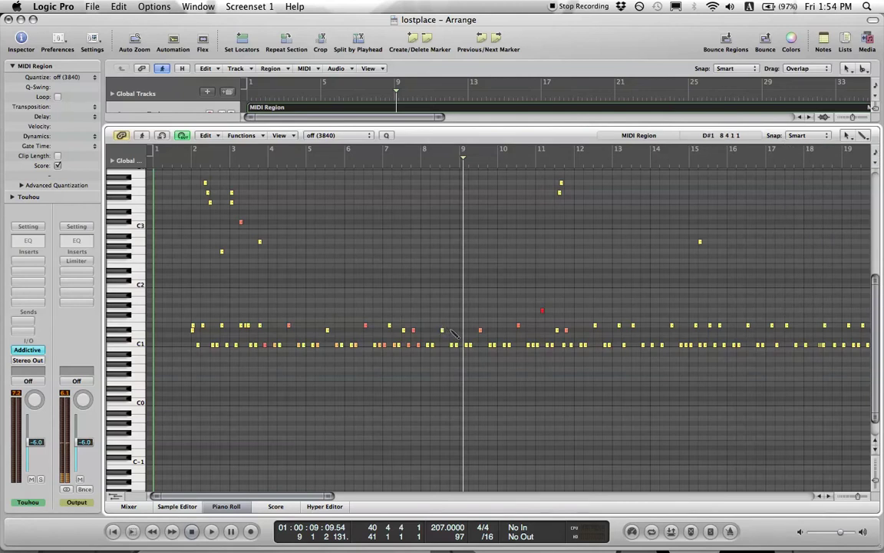
pyautogui.scroll(5, 417, 279)
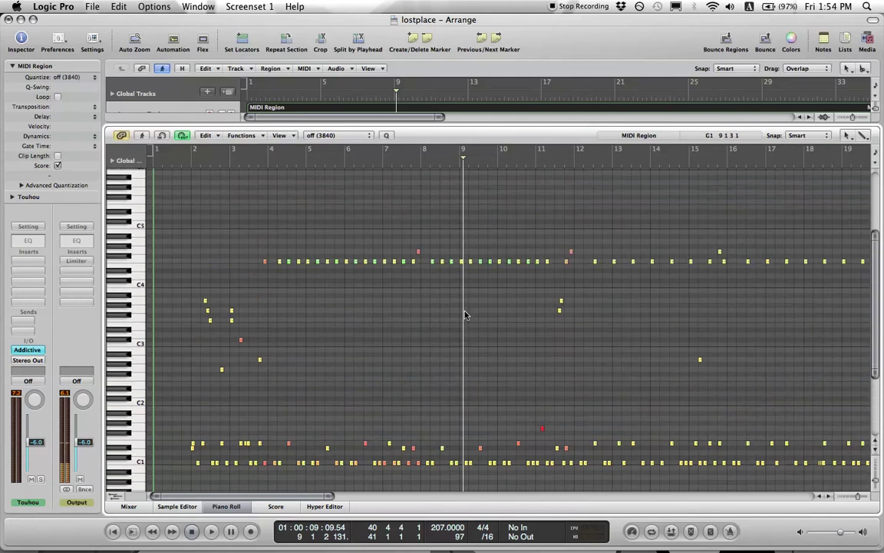
pyautogui.click(864, 138)
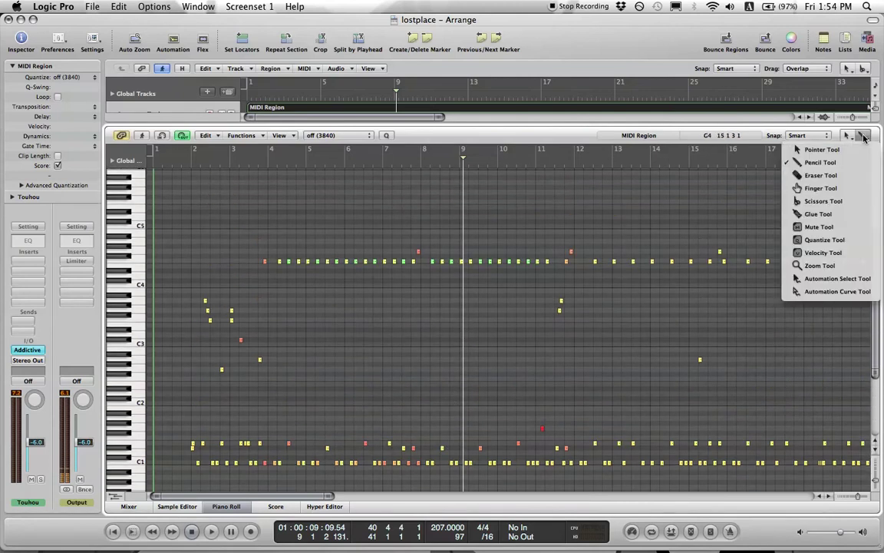
pyautogui.click(826, 252)
pyautogui.moveTo(588, 531)
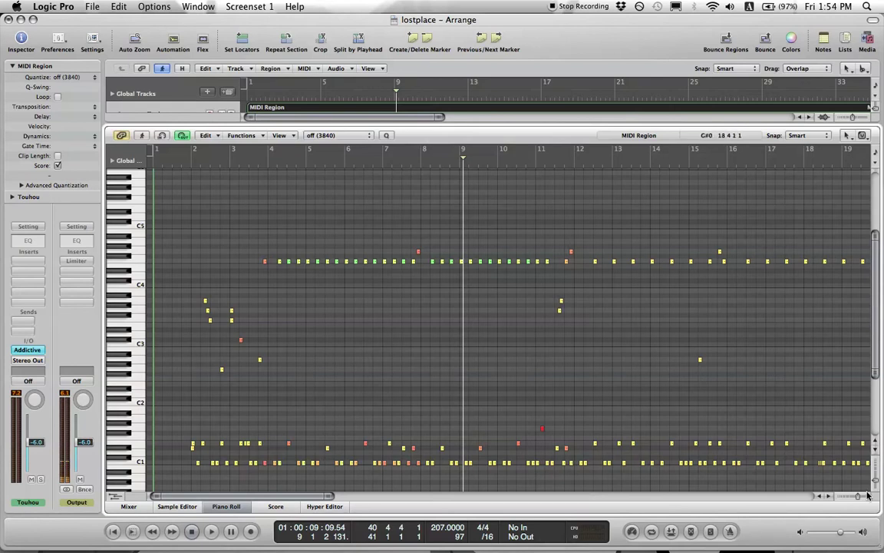
# Examine the drum notes along the MIDI region at closer and wider zoom, up to about bar 38
pyautogui.moveTo(859, 499); pyautogui.dragTo(859, 499)
pyautogui.hscroll(-3, 558, 356)
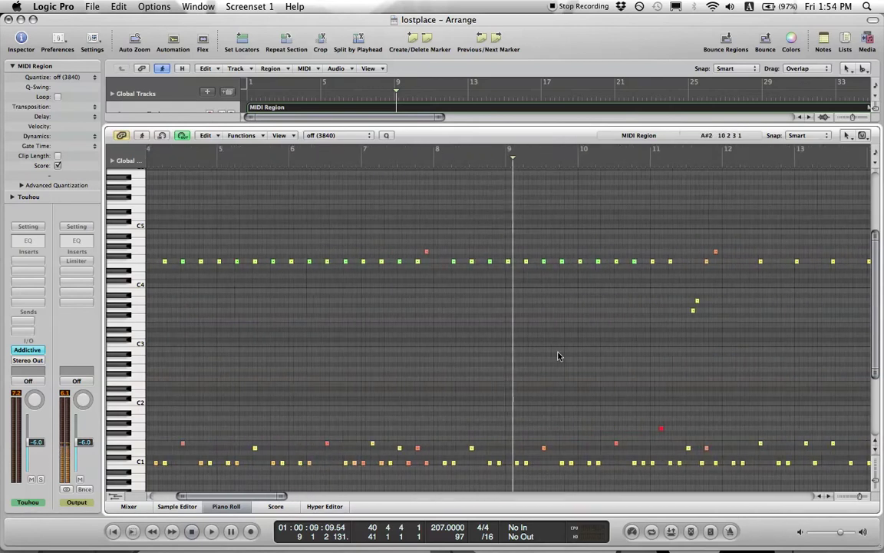
pyautogui.hscroll(15, 558, 356)
pyautogui.hscroll(-20, 558, 356)
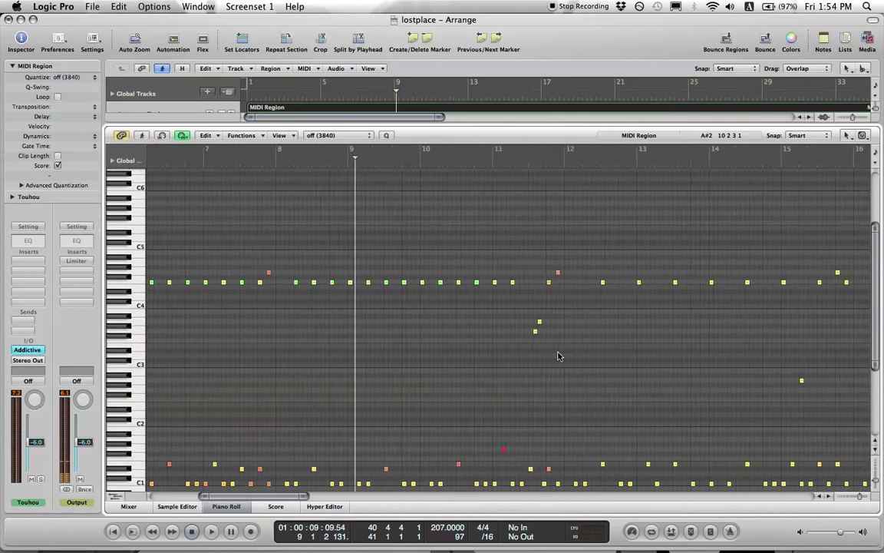
pyautogui.hscroll(3, 558, 355)
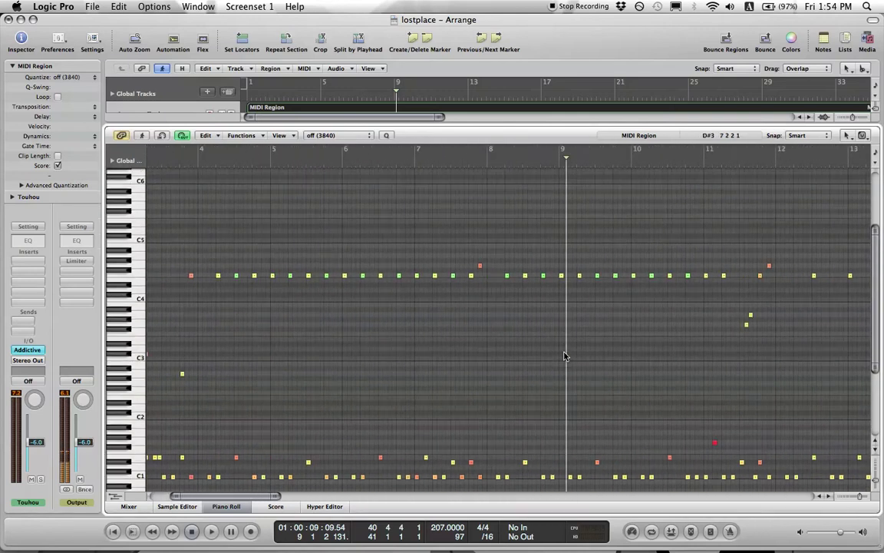
pyautogui.moveTo(861, 497); pyautogui.dragTo(859, 498)
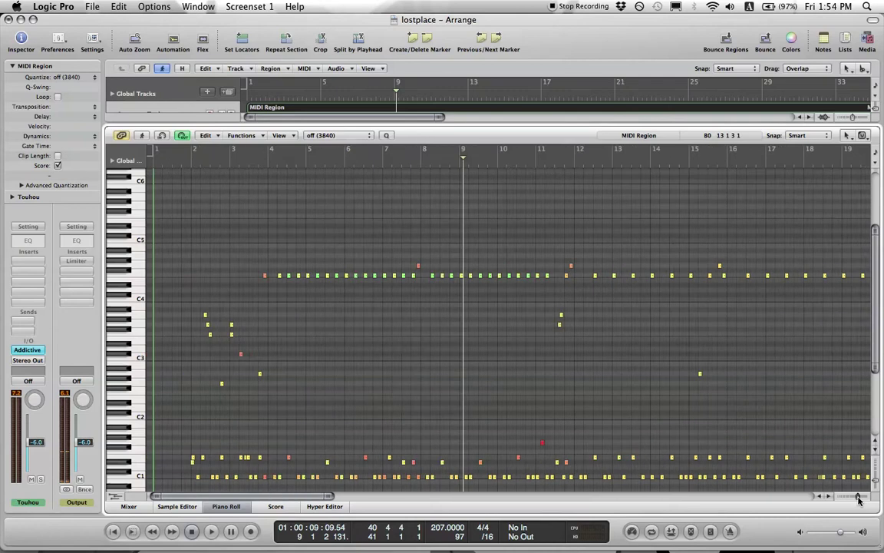
pyautogui.hscroll(6, 584, 382)
pyautogui.hscroll(7, 584, 381)
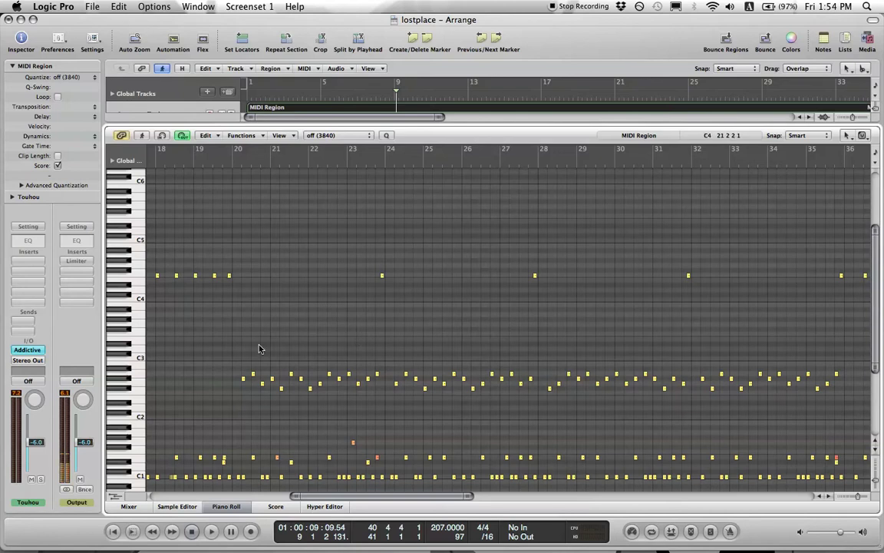
pyautogui.hscroll(2, 231, 350)
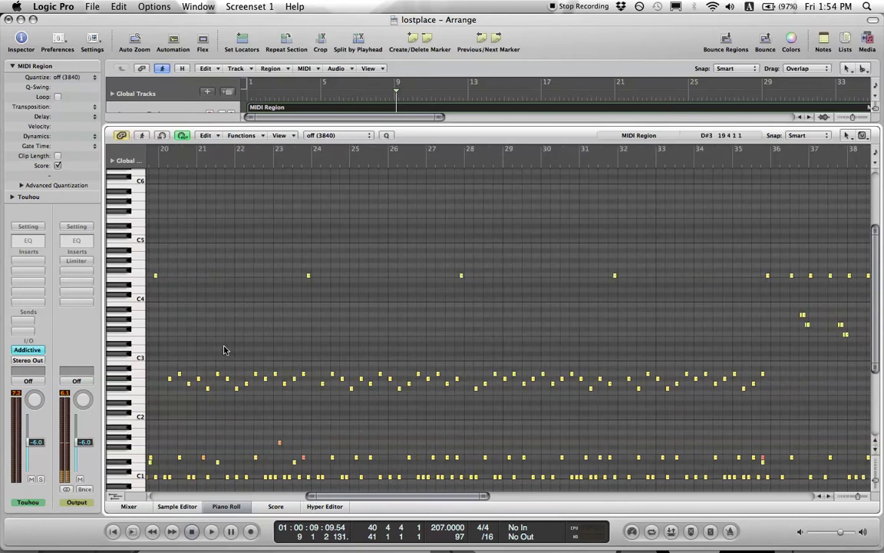
pyautogui.hscroll(-1, 190, 349)
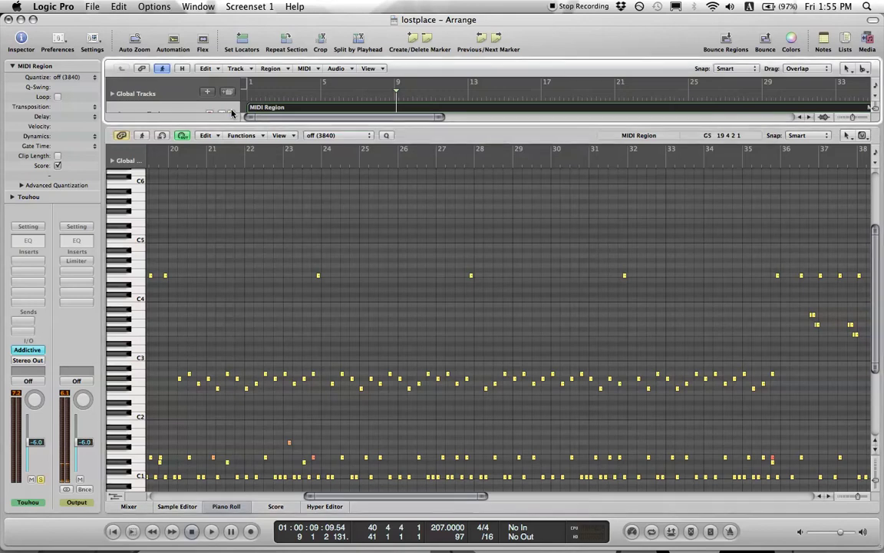
# Solo the Touhou drum track, close the Piano Roll and solo the Audio 5 track at the end of the track list
pyautogui.scroll(-2, 231, 113)
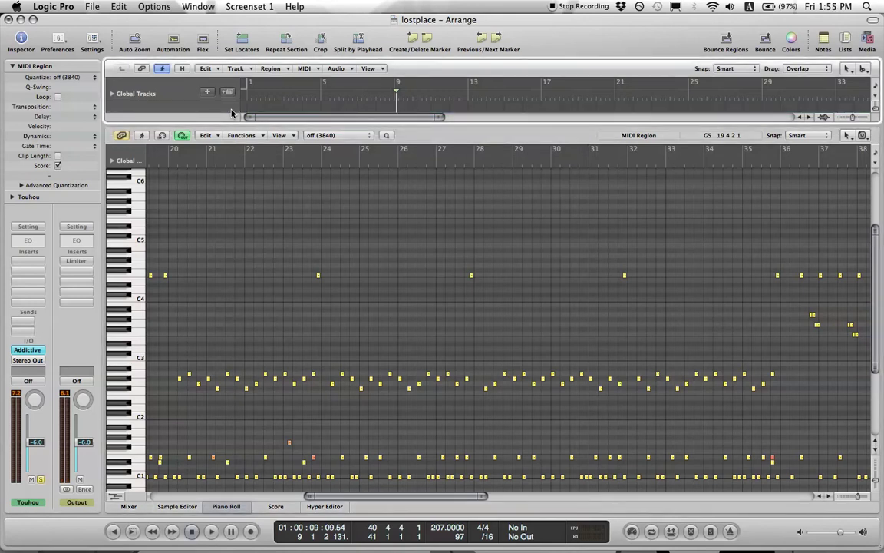
pyautogui.press('p')
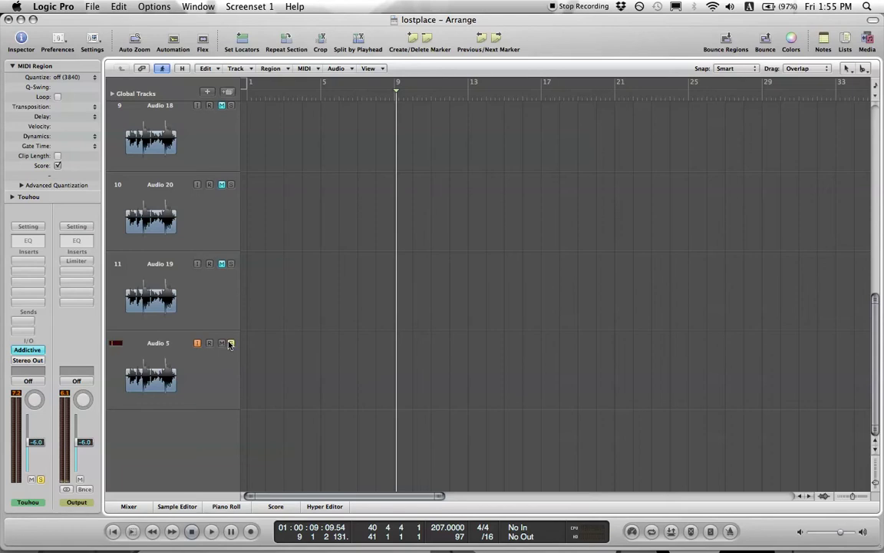
# Reopen the Piano Roll for the Touhou MIDI region, zoom in horizontally and place the playhead at the start of bar 20
pyautogui.scroll(8, 329, 345)
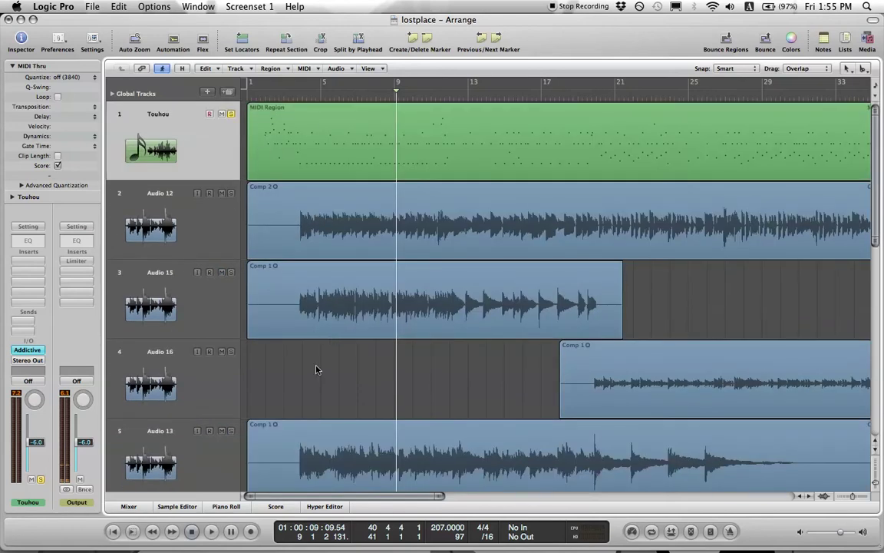
pyautogui.click(226, 506)
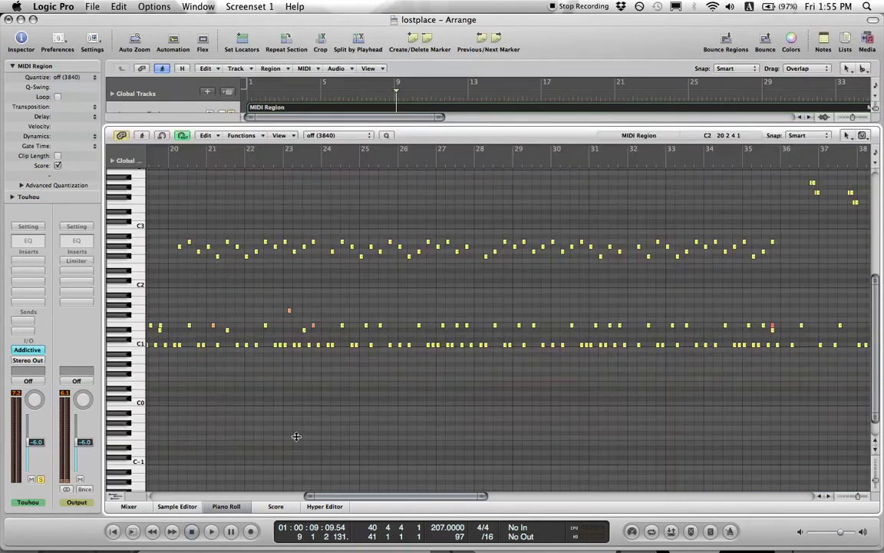
pyautogui.scroll(3, 272, 387)
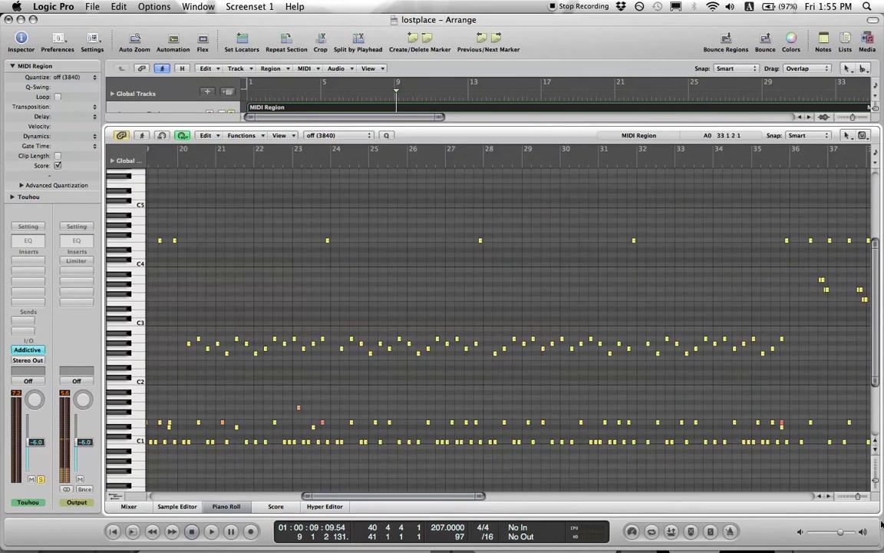
pyautogui.moveTo(856, 496); pyautogui.dragTo(859, 501)
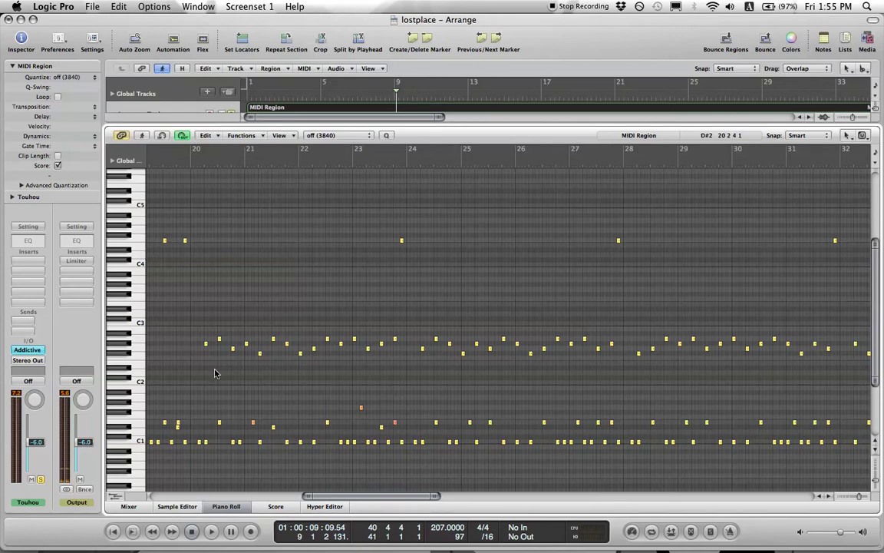
pyautogui.click(198, 165)
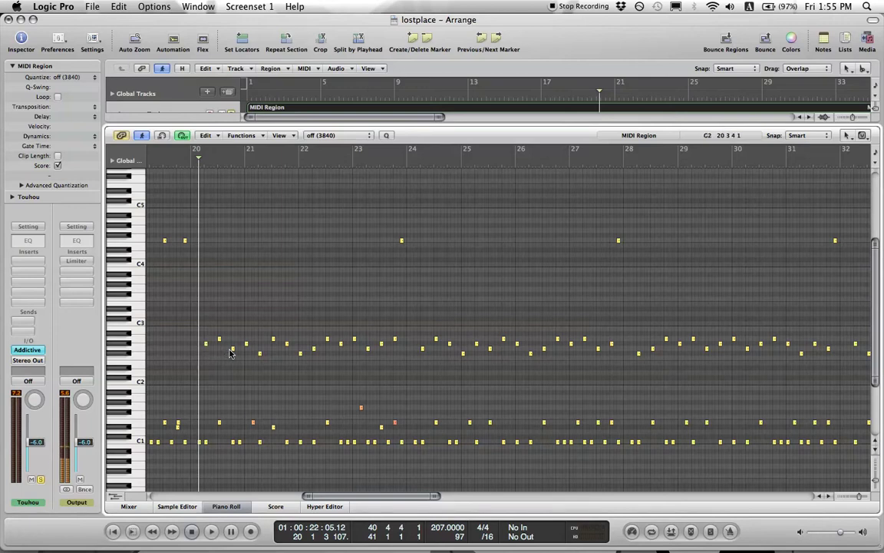
# Examine the notes between C2 and C3 across bars 20 to 36, selecting those from about bar 22 to bar 26
pyautogui.hscroll(5, 389, 370)
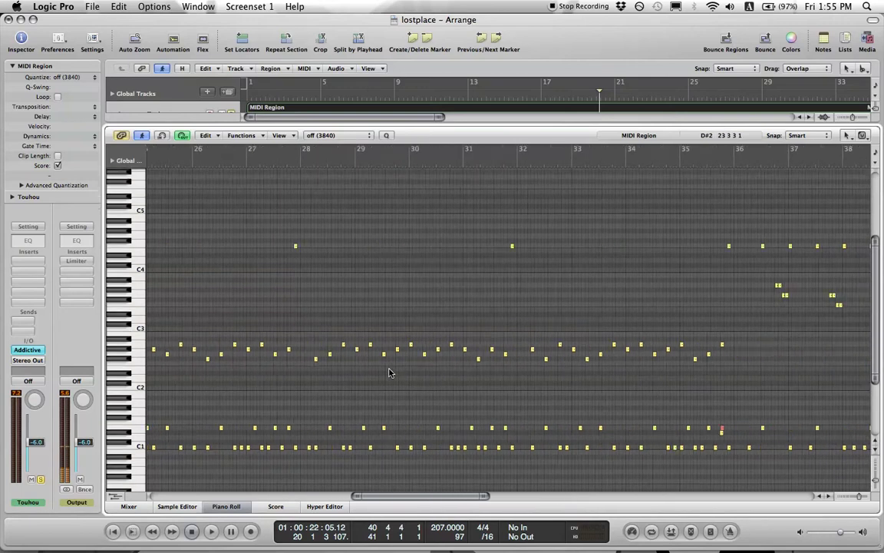
pyautogui.hscroll(-6, 388, 372)
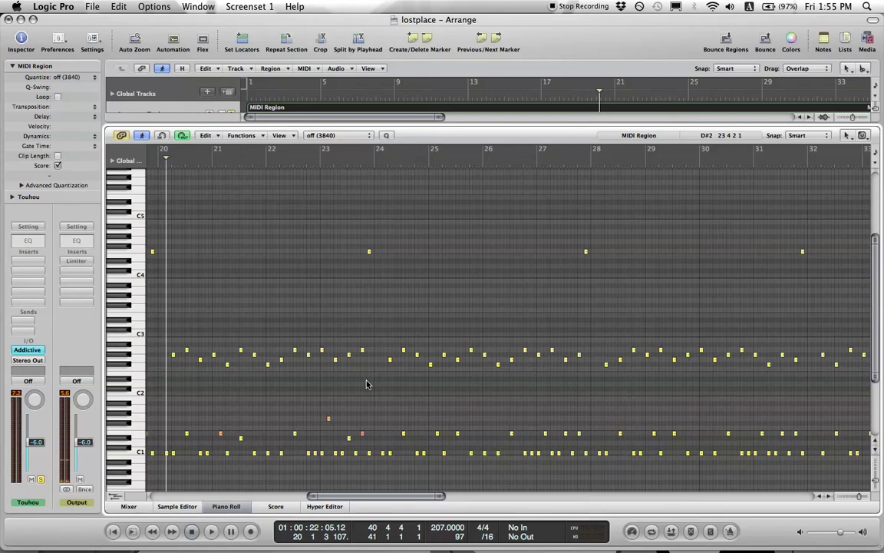
pyautogui.hscroll(-1, 336, 384)
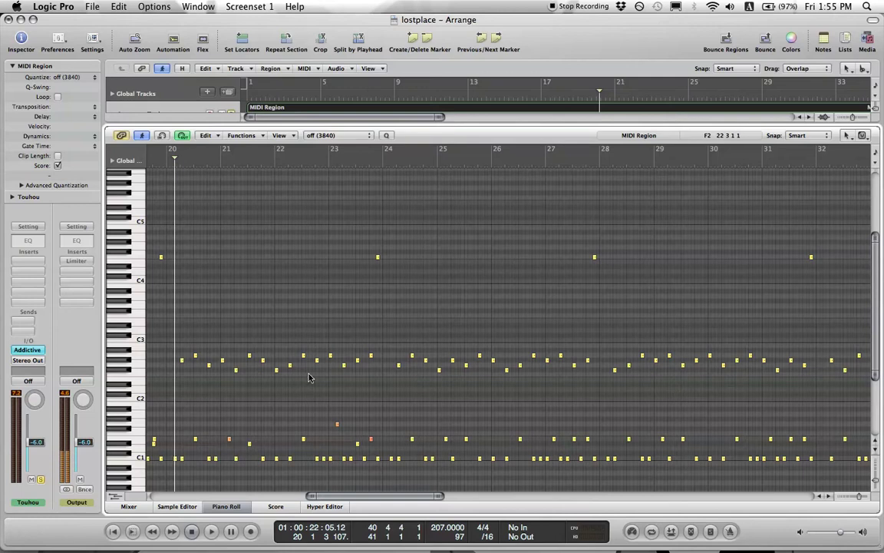
pyautogui.moveTo(277, 316); pyautogui.dragTo(519, 402)
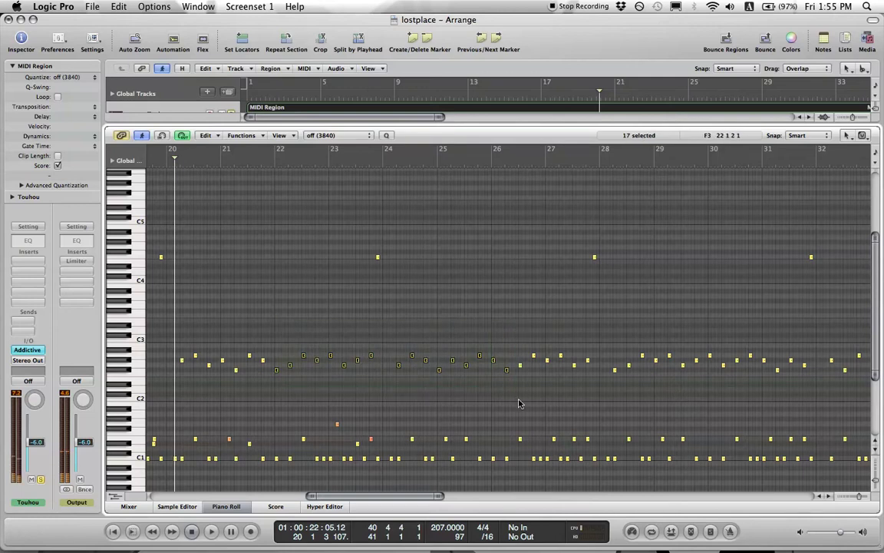
pyautogui.hscroll(5, 519, 403)
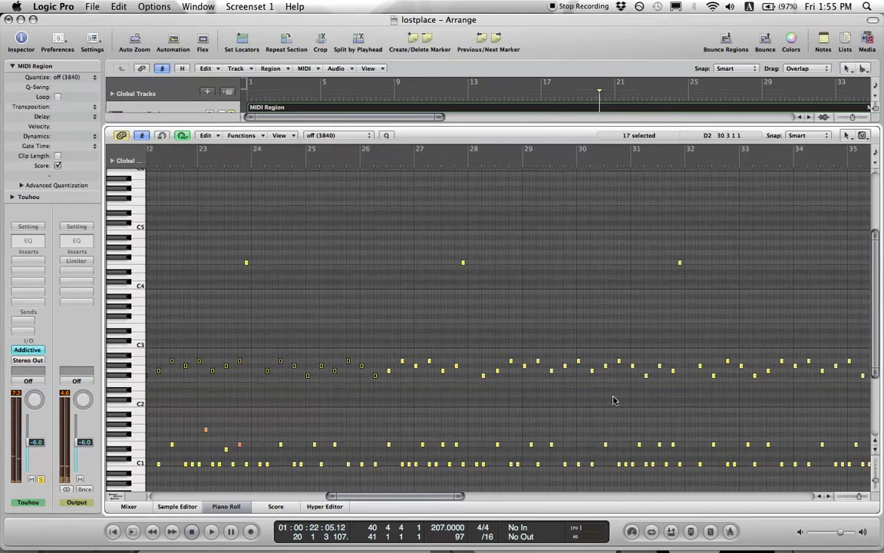
pyautogui.hscroll(-4, 571, 388)
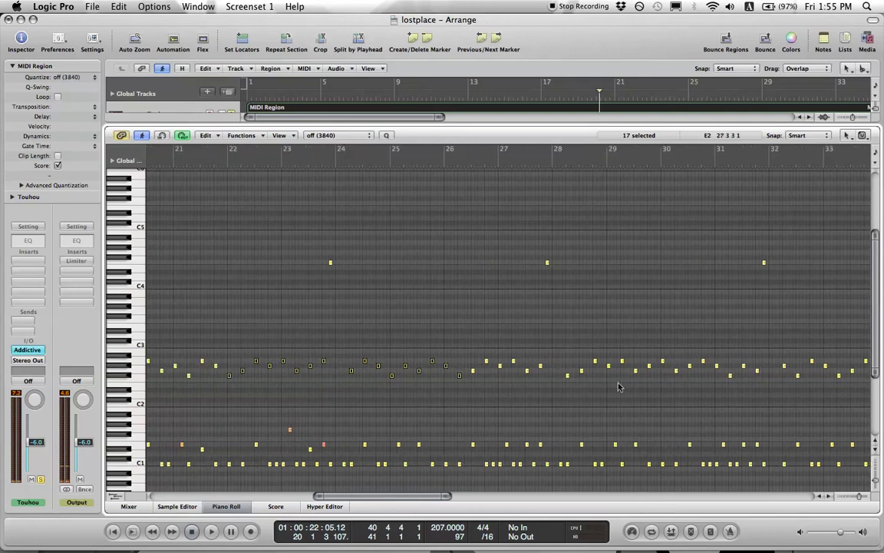
pyautogui.hscroll(-6, 643, 384)
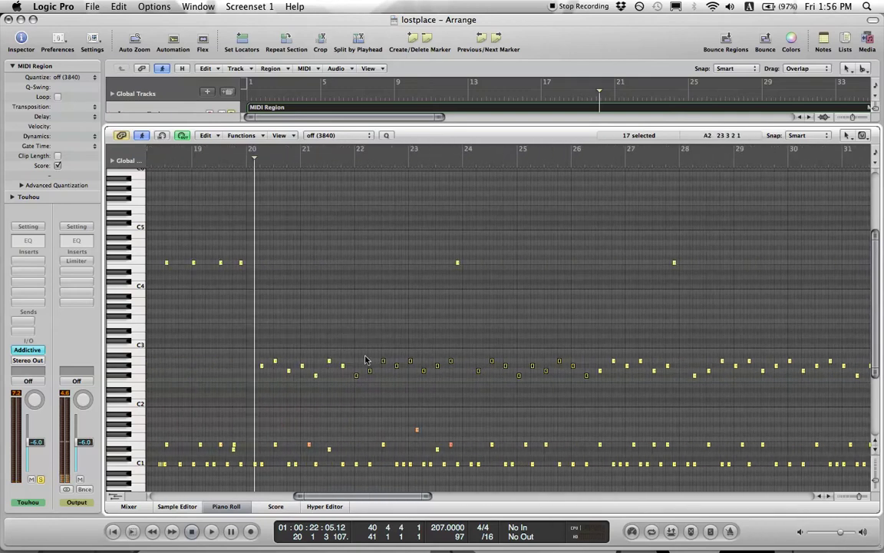
# Select the notes between C2 and C3 from bar 20 to about bar 26, clear the selection and review the pattern up to bar 36
pyautogui.click(253, 317)
pyautogui.moveTo(245, 320); pyautogui.dragTo(598, 405)
pyautogui.click(578, 339)
pyautogui.hscroll(10, 578, 339)
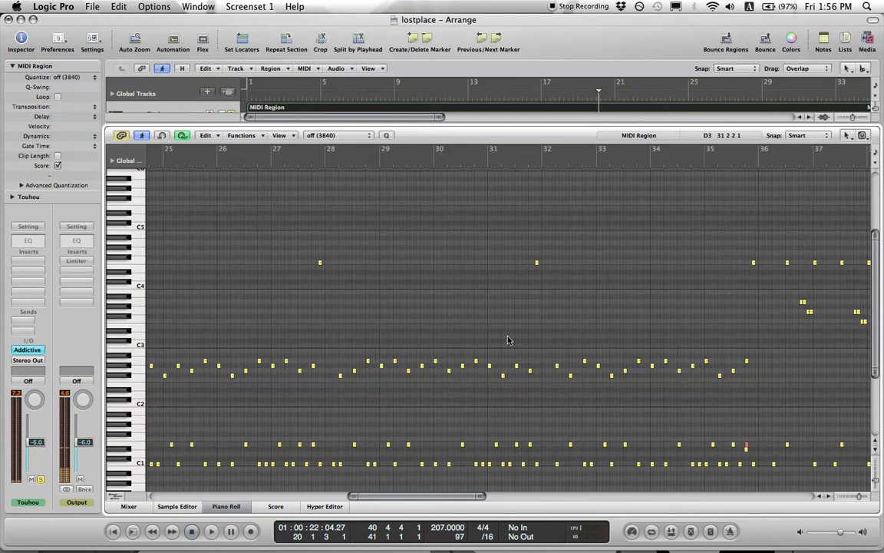
pyautogui.hscroll(-10, 507, 341)
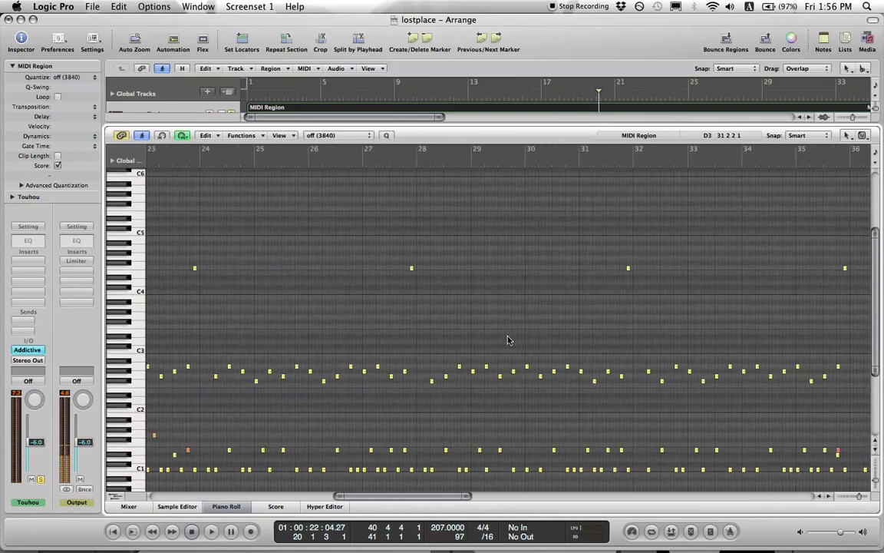
pyautogui.hscroll(10, 507, 340)
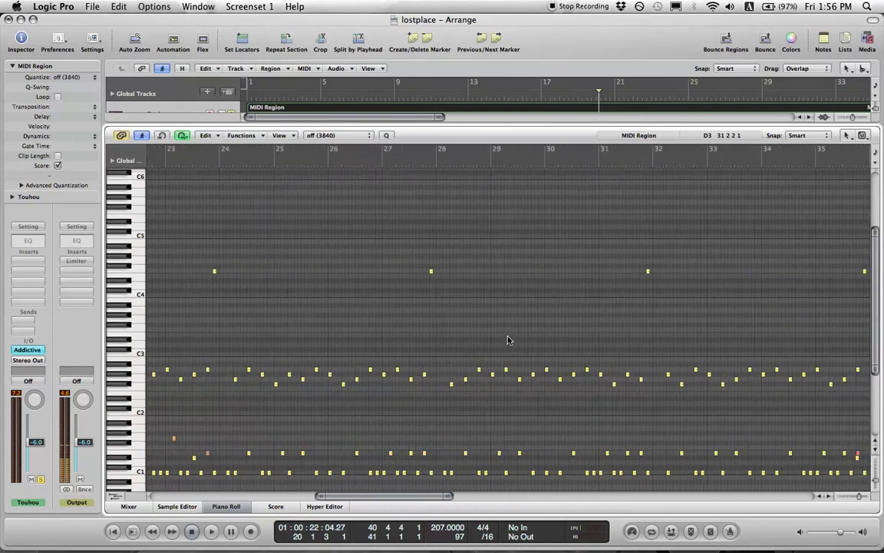
pyautogui.hscroll(-5, 507, 340)
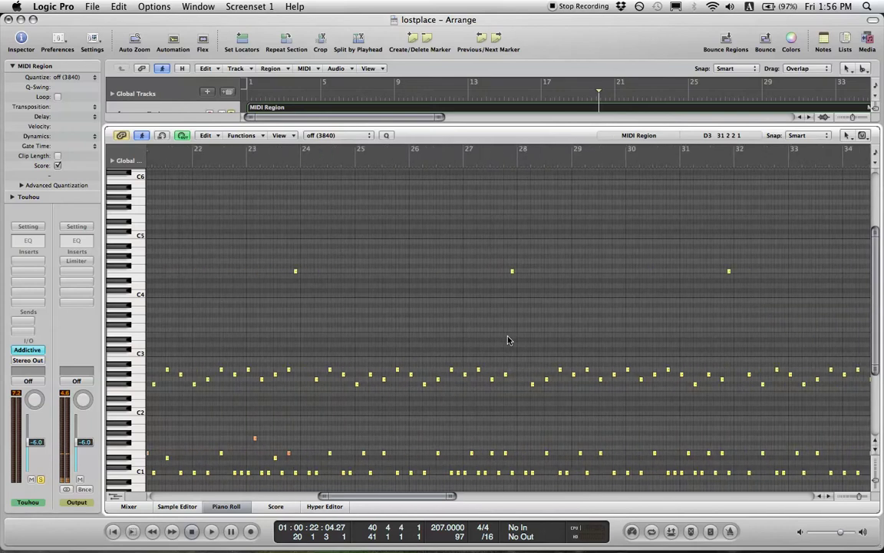
pyautogui.hscroll(-2, 516, 315)
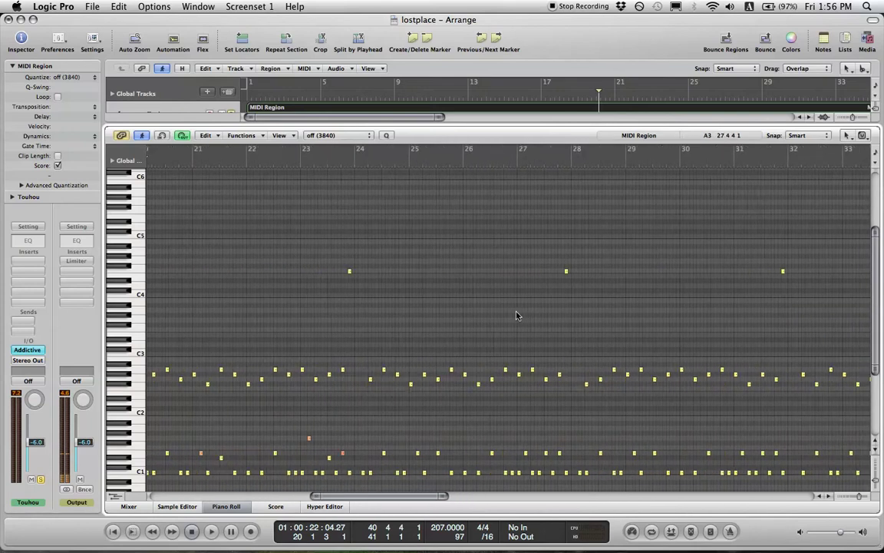
# Compare the note patterns from bar 20 to about bar 63, selecting sample groups of the notes between C2 and C3
pyautogui.moveTo(372, 350); pyautogui.dragTo(557, 399)
pyautogui.hscroll(10, 554, 367)
pyautogui.hscroll(3, 554, 367)
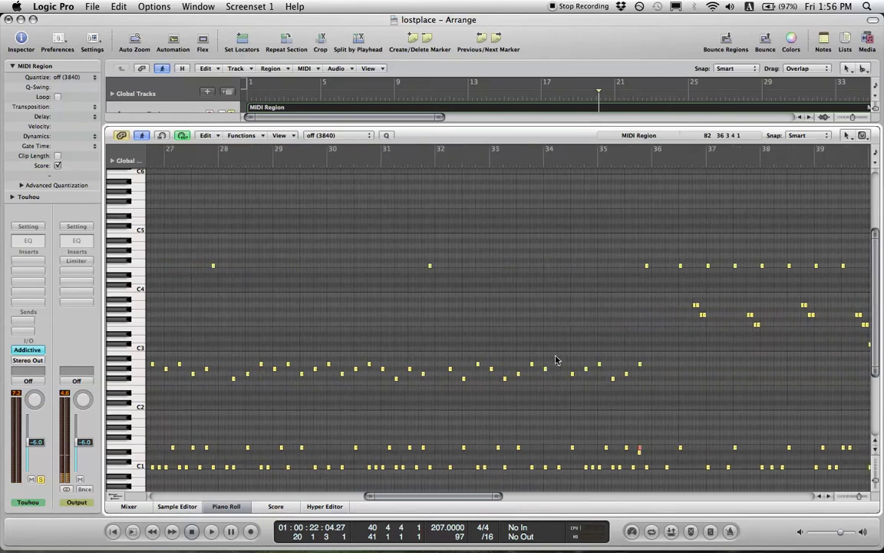
pyautogui.hscroll(3, 556, 359)
pyautogui.hscroll(5, 556, 359)
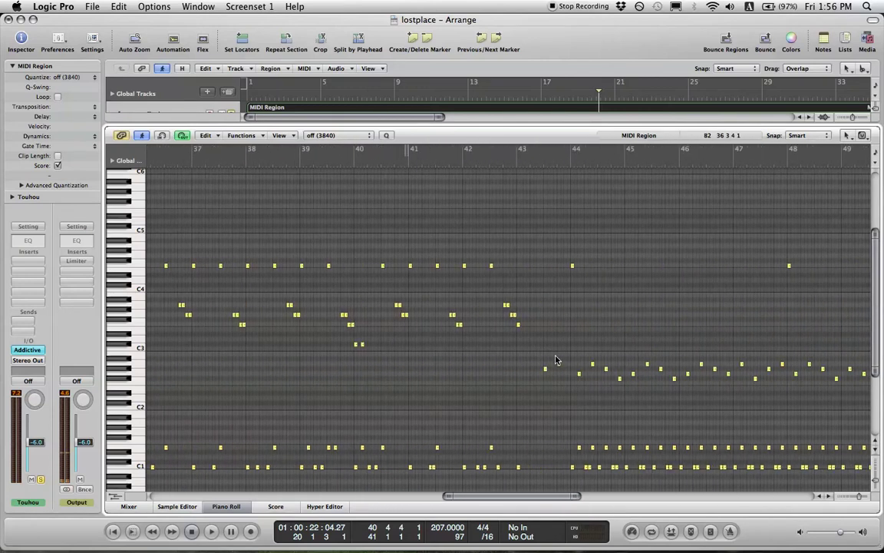
pyautogui.hscroll(-4, 557, 359)
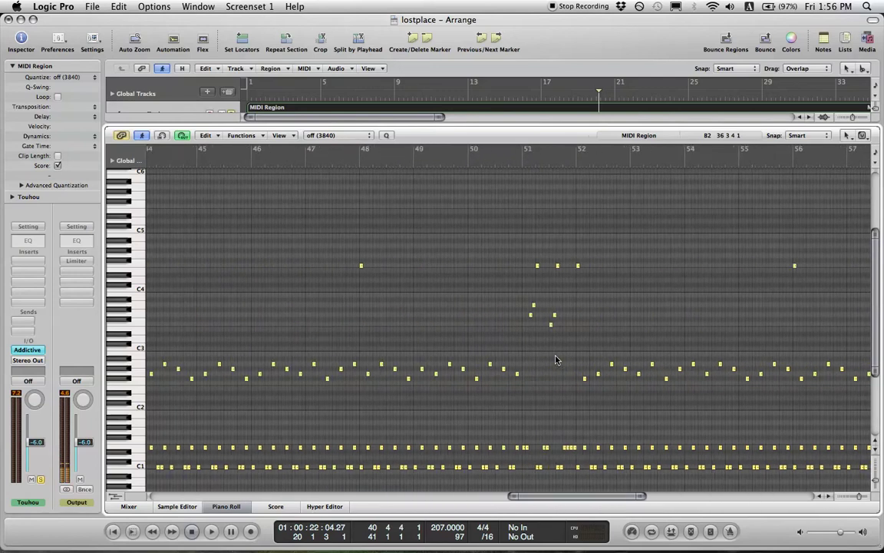
pyautogui.hscroll(15, 557, 360)
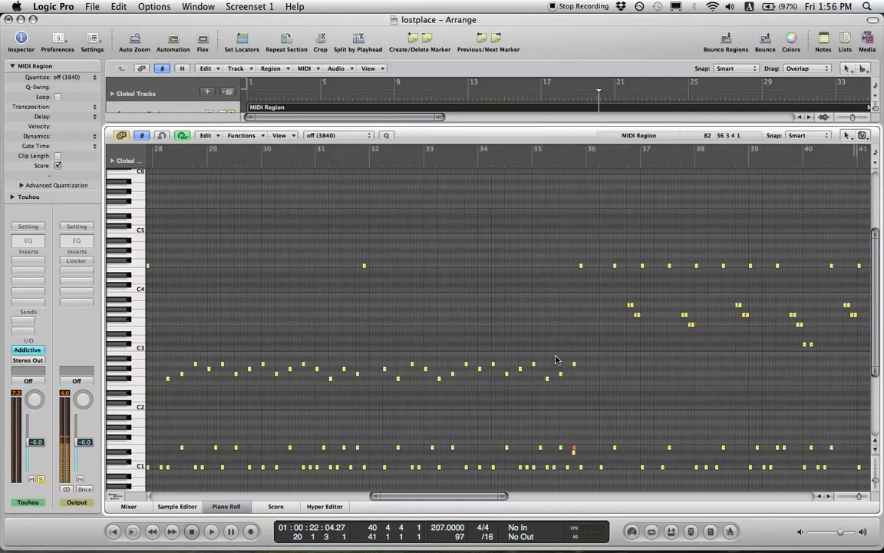
pyautogui.hscroll(-5, 556, 360)
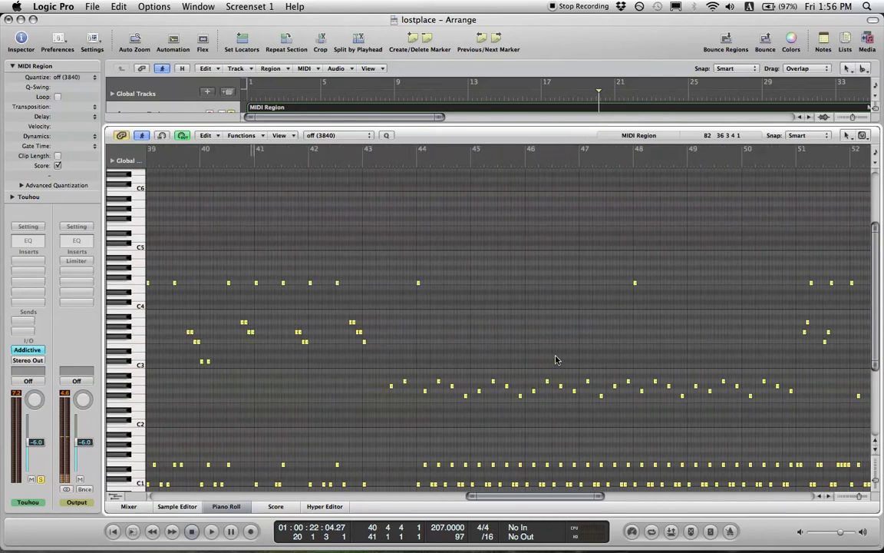
pyautogui.hscroll(20, 685, 408)
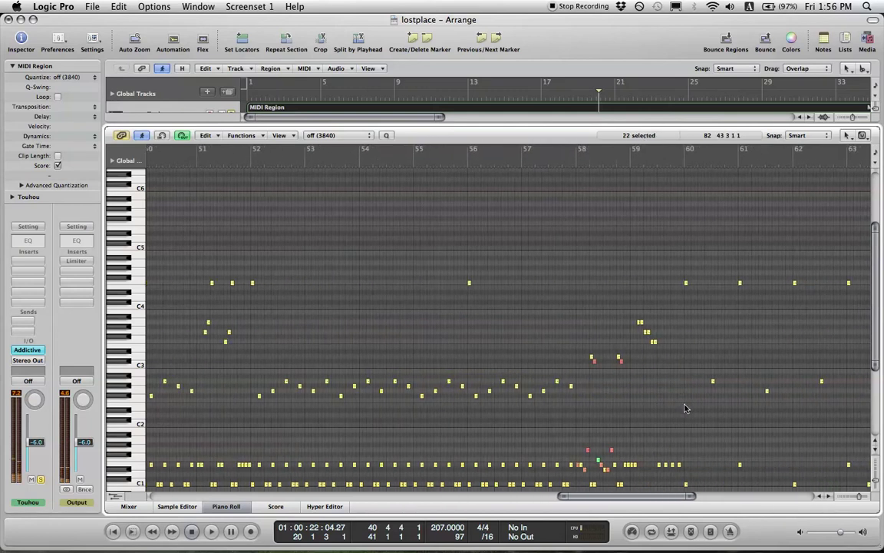
pyautogui.hscroll(-20, 685, 409)
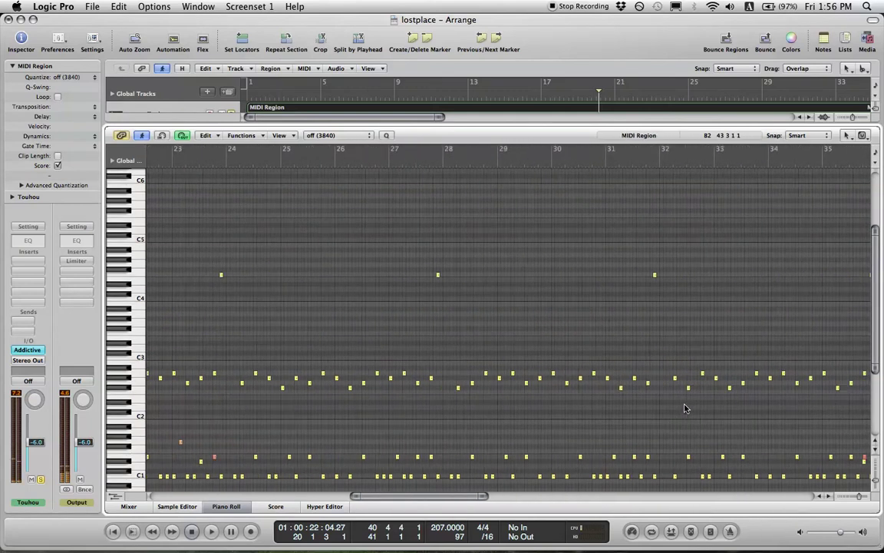
pyautogui.hscroll(-5, 361, 246)
pyautogui.hscroll(6, 339, 231)
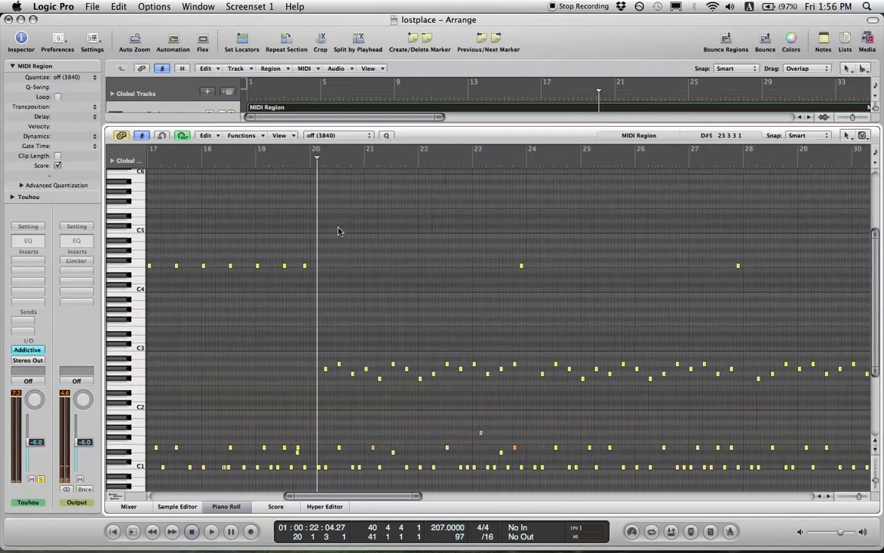
# Play the drums from bar 20, stop playback around bar 31 and compare this passage with the notes in bars 5 to 17
pyautogui.doubleClick(322, 152)
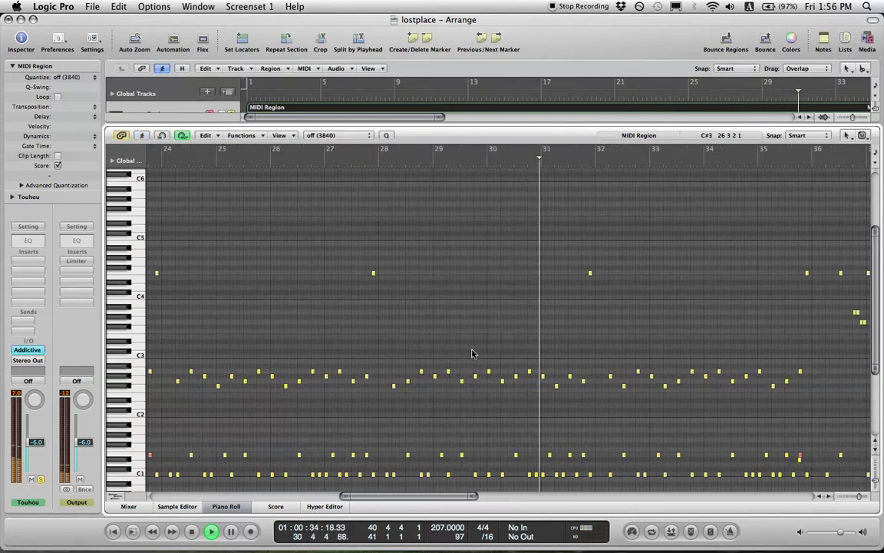
pyautogui.press('space')
pyautogui.hscroll(-10, 476, 346)
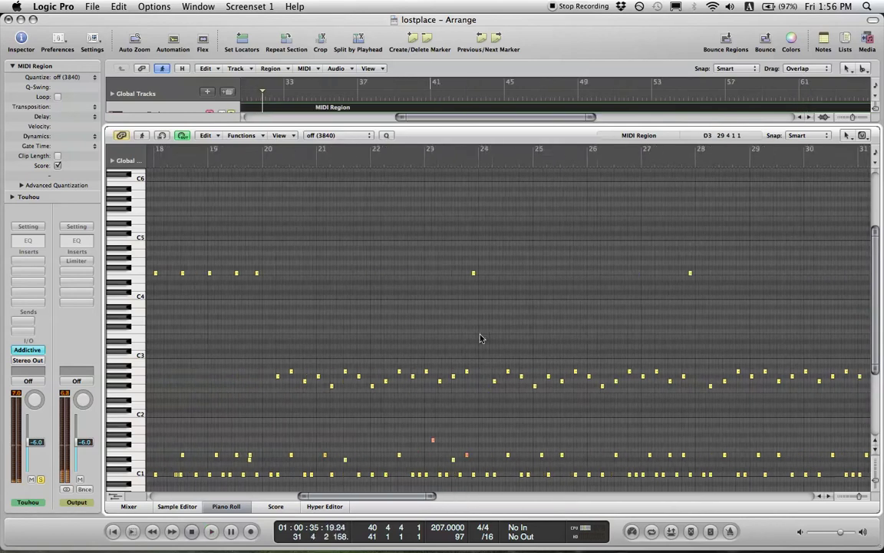
pyautogui.hscroll(15, 480, 338)
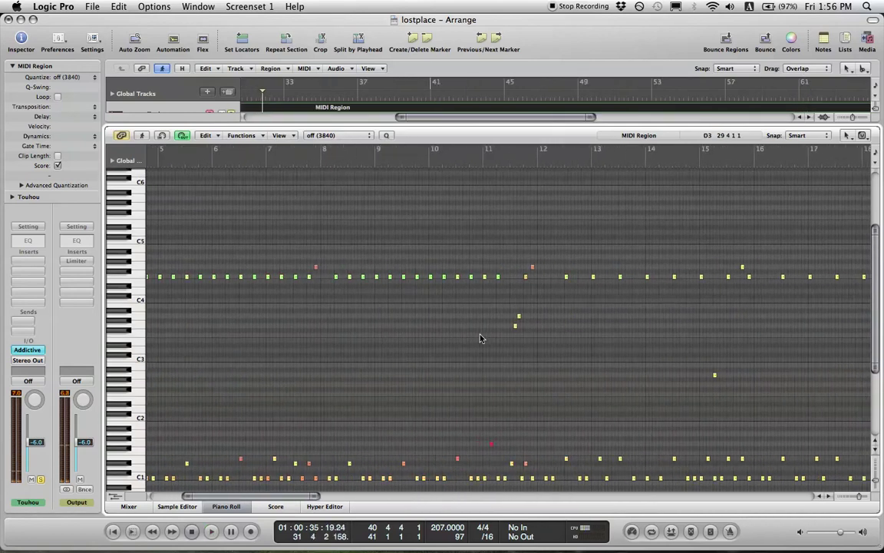
pyautogui.hscroll(-7, 481, 338)
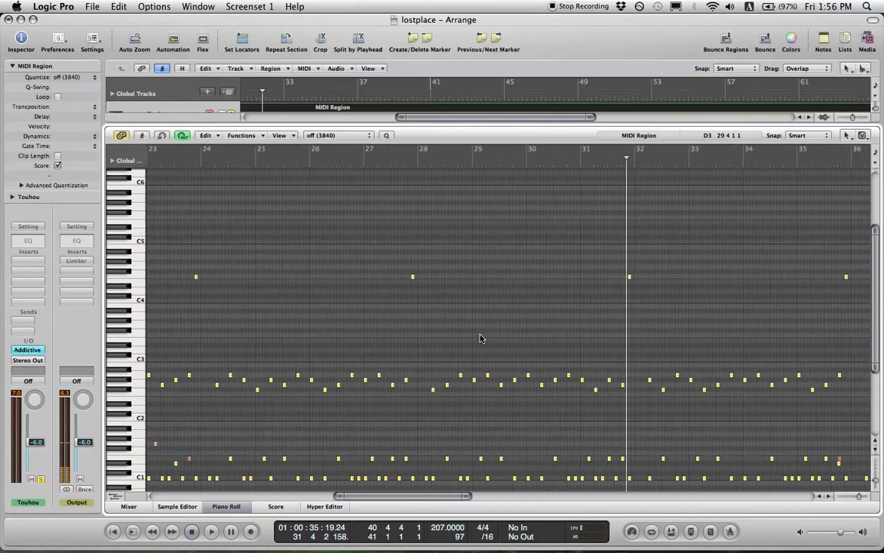
pyautogui.hscroll(1, 481, 338)
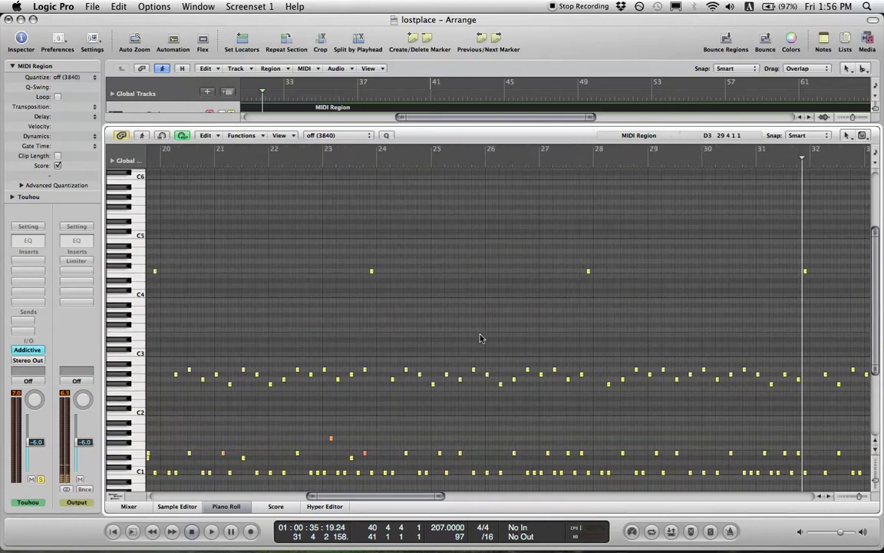
# Play the drums from just before bar 4 to hear the opening section
pyautogui.hscroll(-1, 513, 323)
pyautogui.hscroll(-10, 513, 323)
pyautogui.click(306, 164)
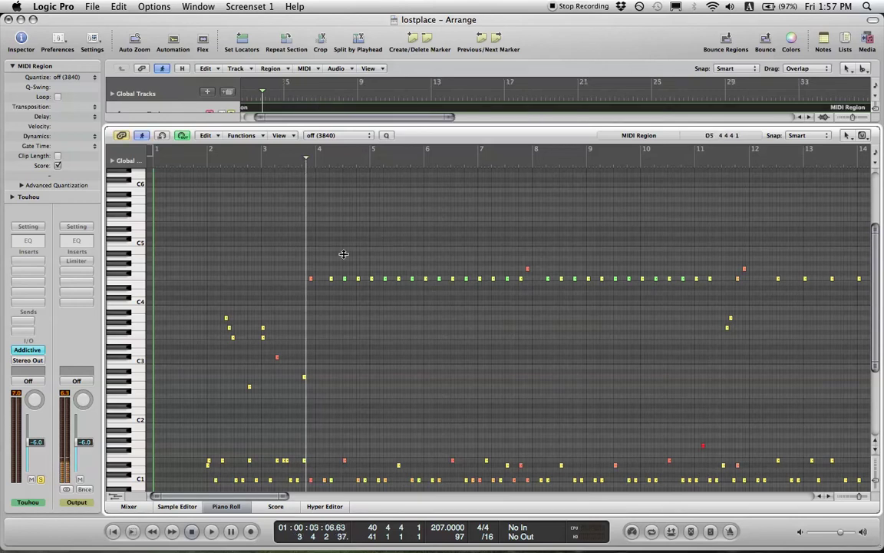
pyautogui.press('space')
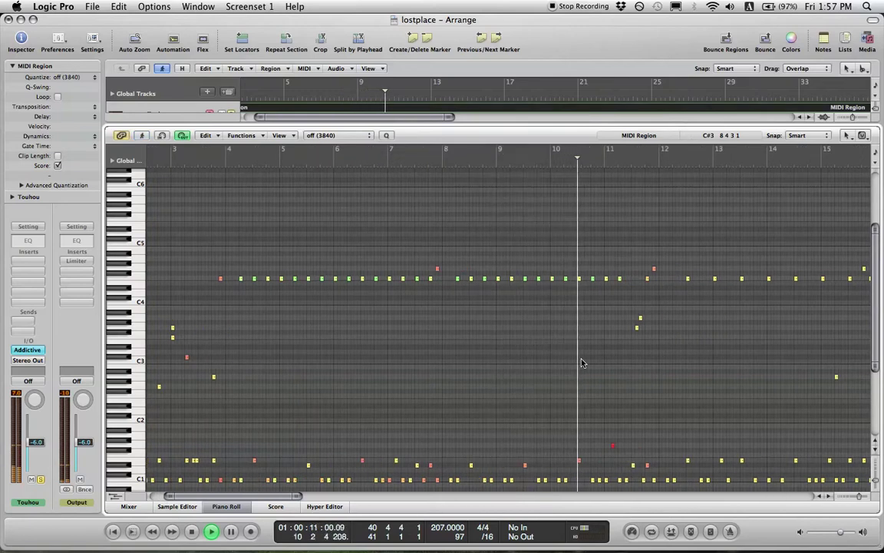
# Stop playback and inspect the row of F4 notes from bar 4 to bar 11 by selecting some of them
pyautogui.moveTo(241, 286); pyautogui.dragTo(631, 279)
pyautogui.click(269, 292)
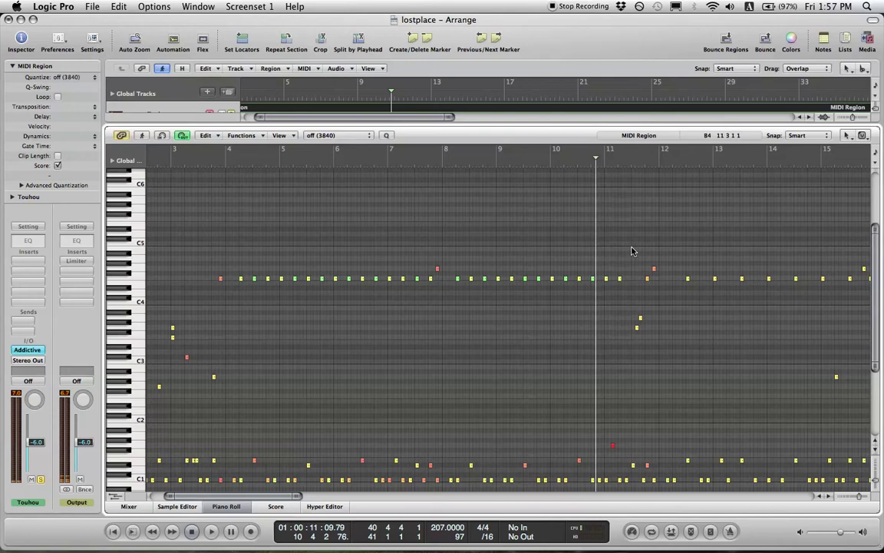
pyautogui.hscroll(-3, 664, 291)
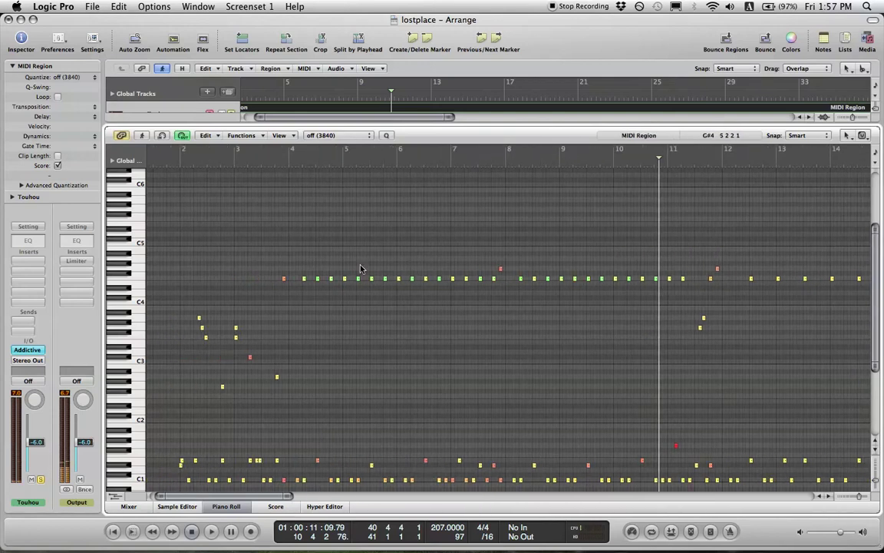
pyautogui.moveTo(297, 291); pyautogui.dragTo(497, 297)
pyautogui.click(429, 300)
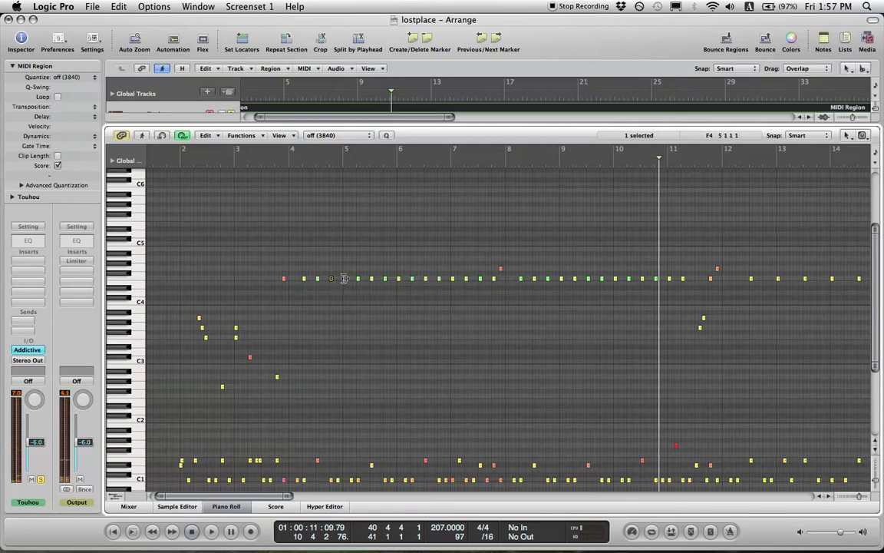
# Select the F4 notes from bar 4 to bar 8, play them from just before bar 4 and stop around bar 8
pyautogui.moveTo(386, 280)
pyautogui.mouseDown()
pyautogui.moveTo(386, 267)
pyautogui.moveTo(386, 277)
pyautogui.mouseUp()
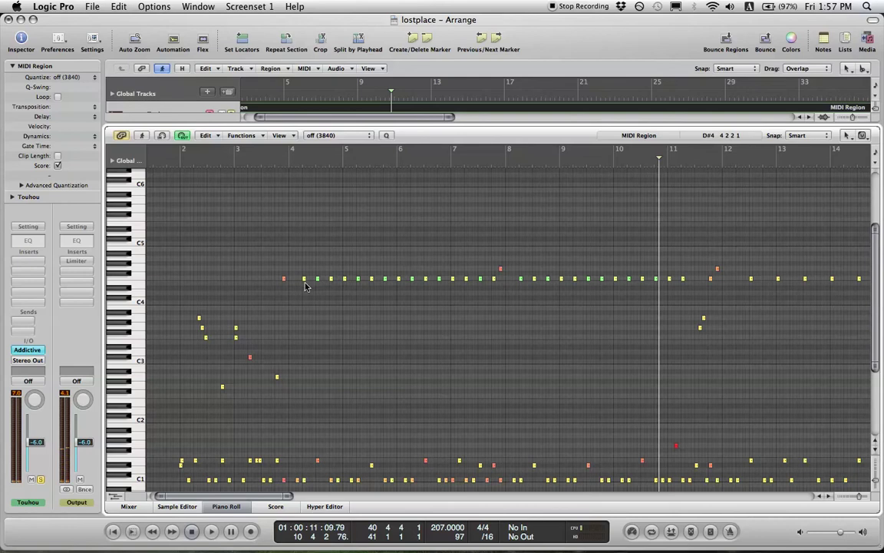
pyautogui.moveTo(304, 289); pyautogui.dragTo(505, 283)
pyautogui.doubleClick(282, 168)
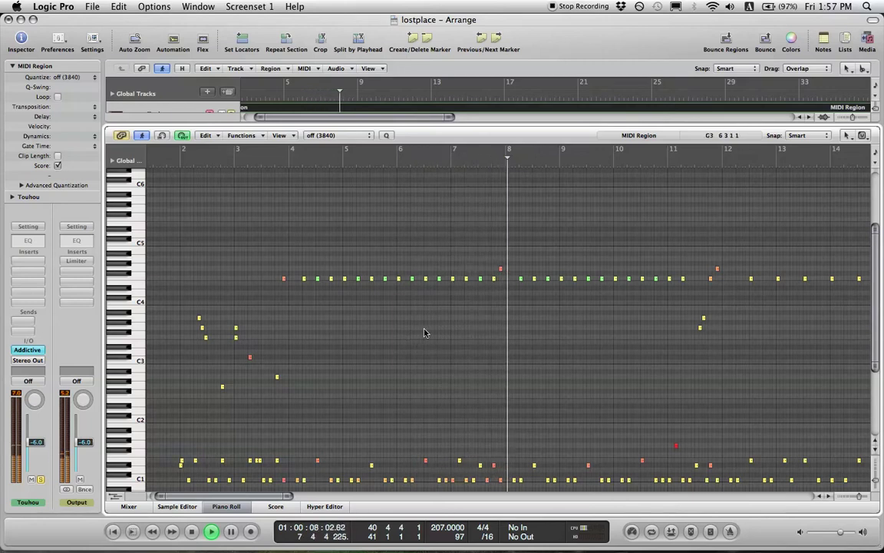
pyautogui.hscroll(8, 476, 334)
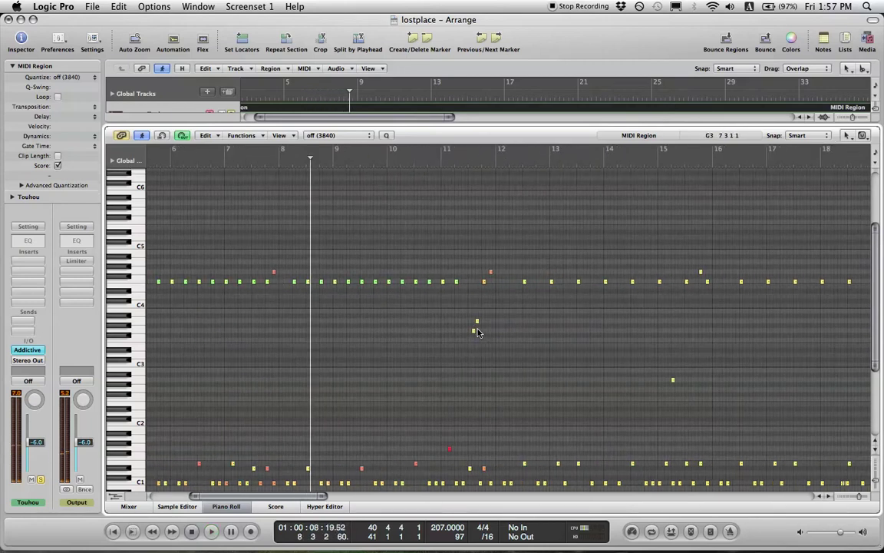
pyautogui.hscroll(-6, 477, 332)
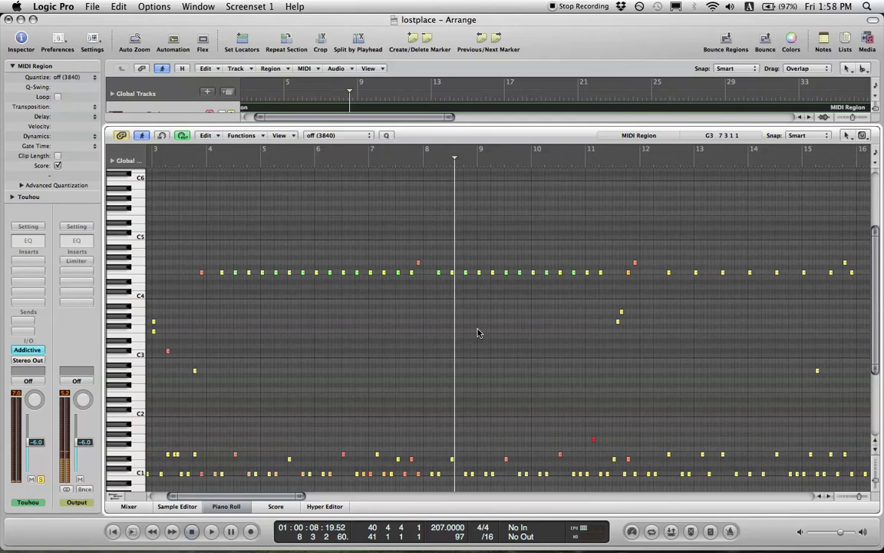
# Review the notes from bar 8 to bar 29, play the drums from just before bar 20 and stop around bar 24
pyautogui.hscroll(2, 477, 332)
pyautogui.hscroll(6, 486, 332)
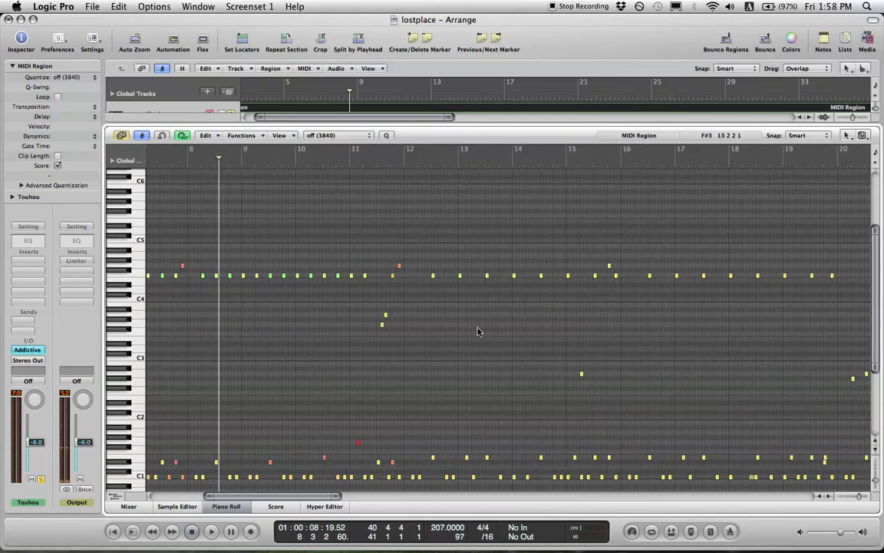
pyautogui.hscroll(6, 478, 331)
pyautogui.hscroll(-2, 477, 332)
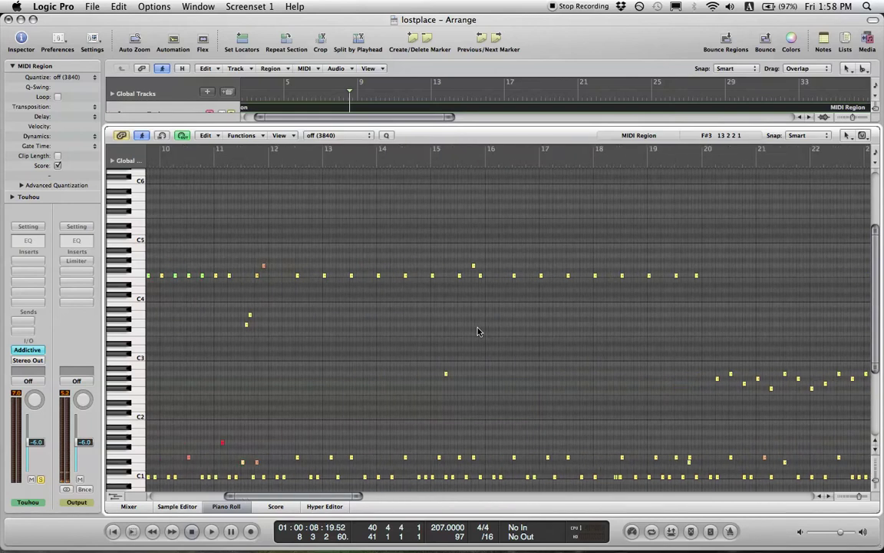
pyautogui.hscroll(10, 478, 332)
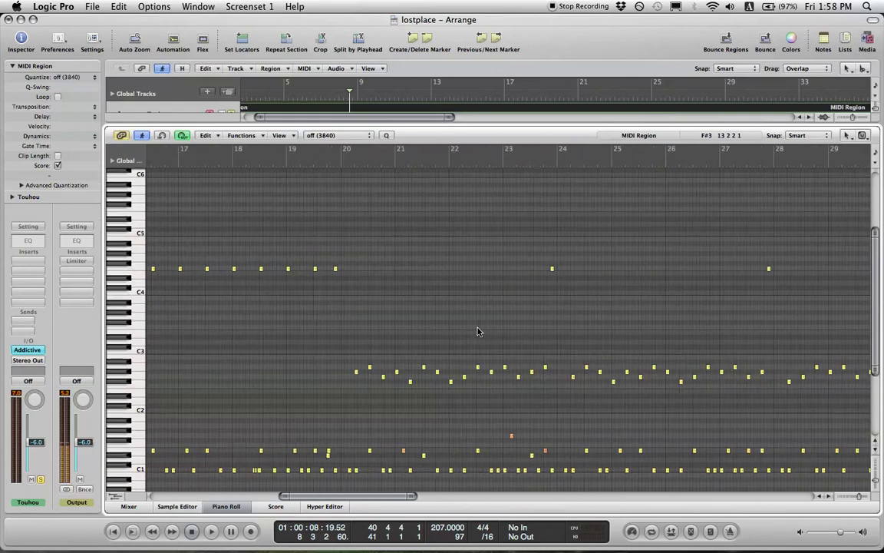
pyautogui.click(331, 166)
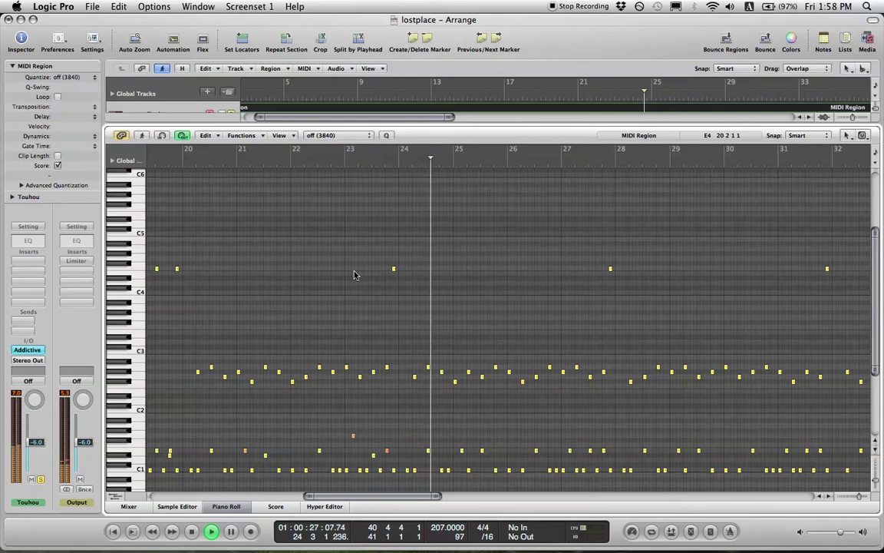
# Select the sparse F4 notes at the ends of bars 19, 23, 27 and 31 and raise their velocity with the Velocity tool
pyautogui.moveTo(172, 259); pyautogui.dragTo(837, 285)
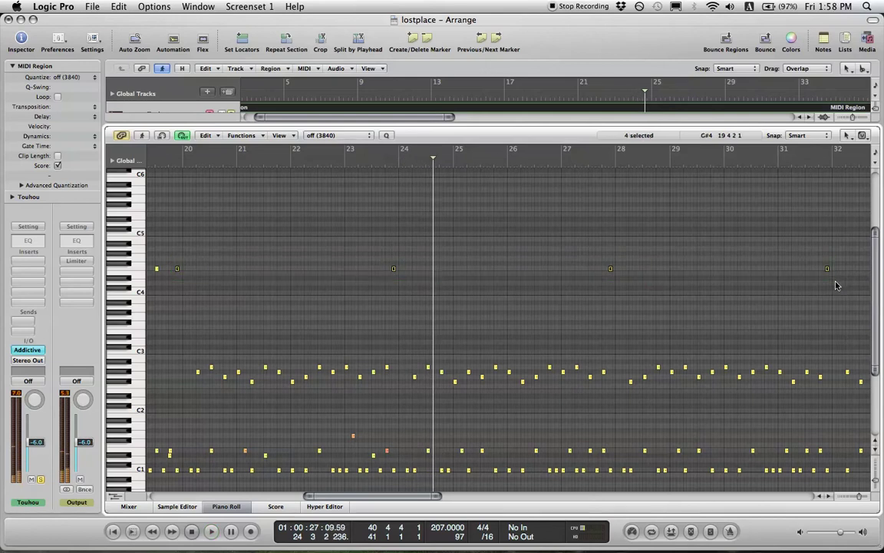
pyautogui.click(829, 272)
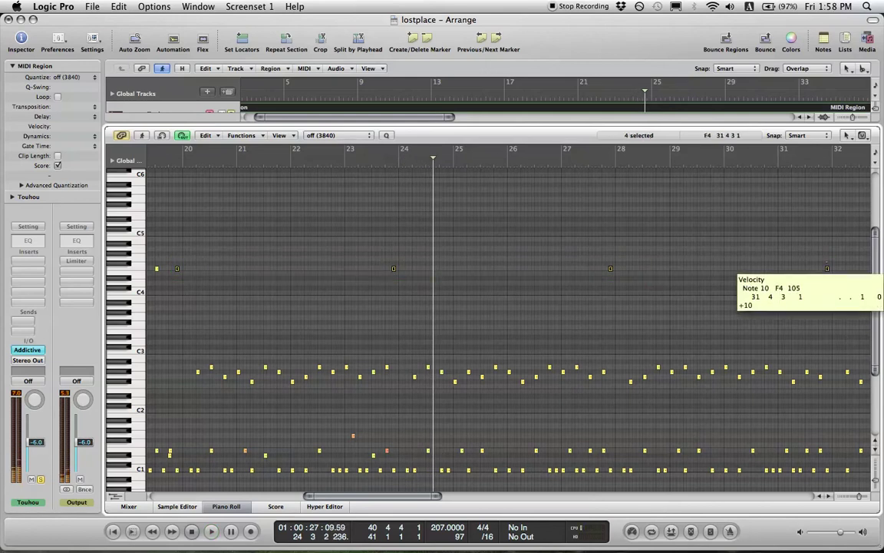
pyautogui.moveTo(178, 274); pyautogui.dragTo(178, 268)
pyautogui.hscroll(5, 460, 274)
pyautogui.moveTo(455, 271); pyautogui.dragTo(455, 264)
pyautogui.hscroll(-5, 503, 272)
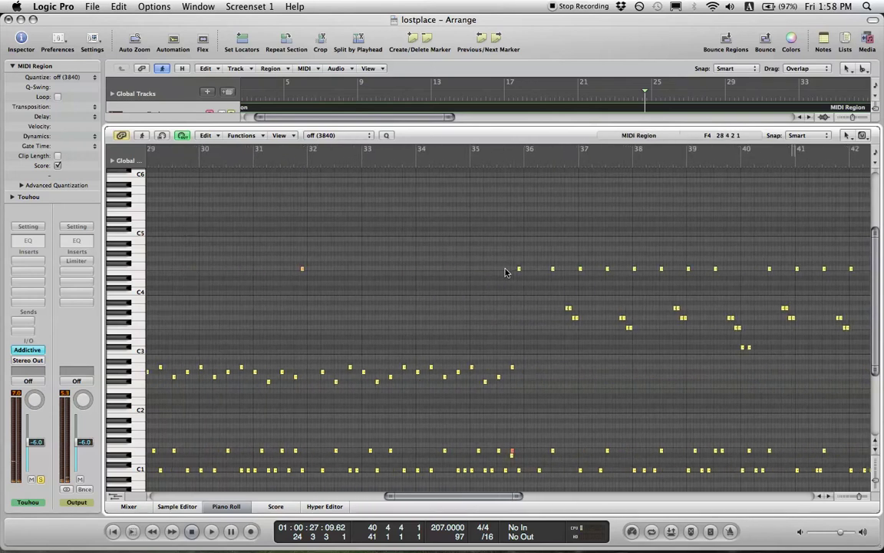
# Play the drums from just before bar 20 to hear the louder F4 hits and stop around bar 26
pyautogui.hscroll(-2, 506, 273)
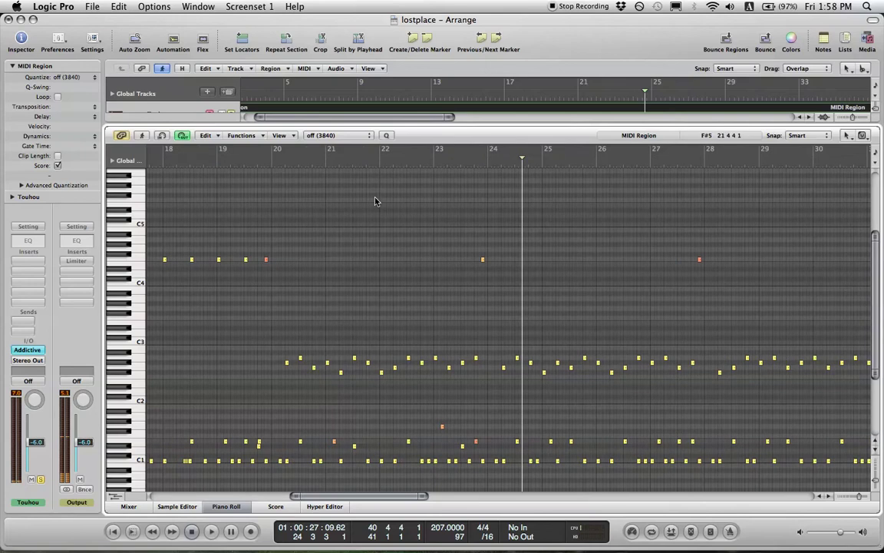
pyautogui.moveTo(241, 157); pyautogui.dragTo(256, 165)
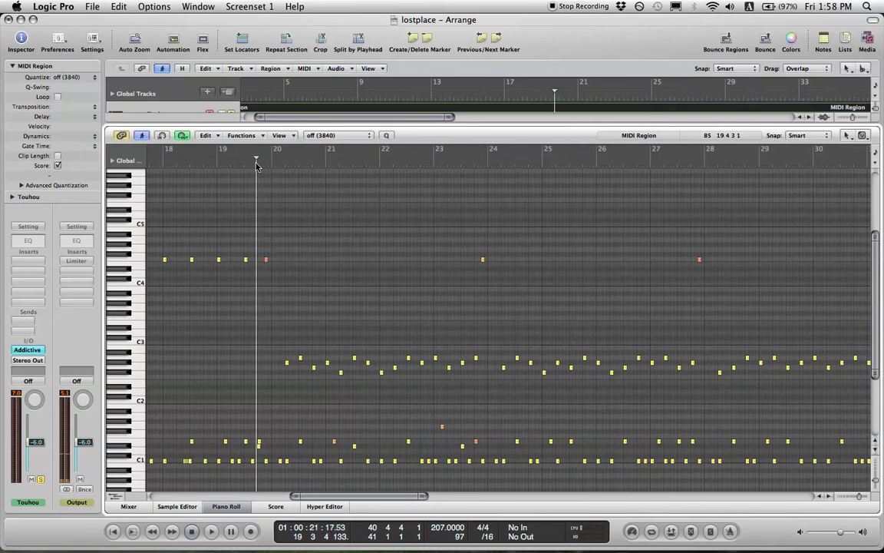
pyautogui.press('space')
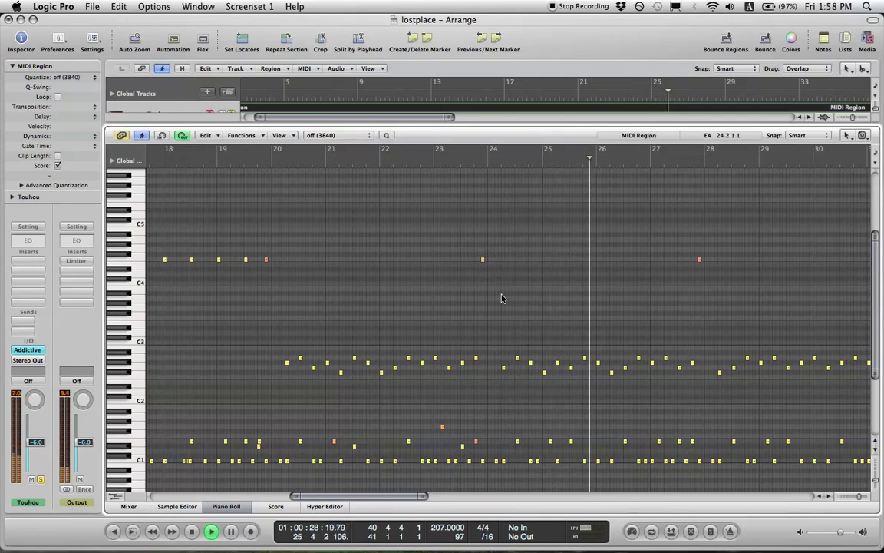
pyautogui.hscroll(2, 284, 332)
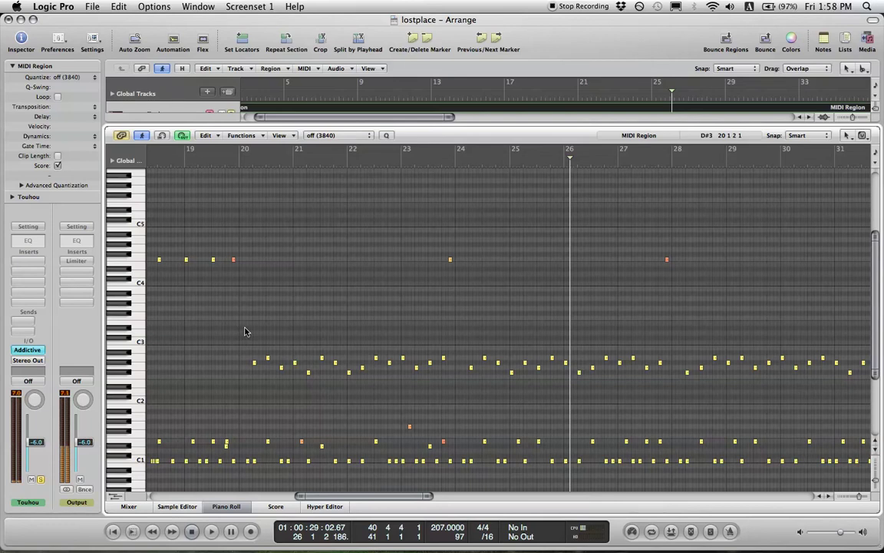
# Examine the F4 notes around bars 15 to 18 and compare them with the low drum notes in bars 3 to 20
pyautogui.hscroll(-15, 241, 333)
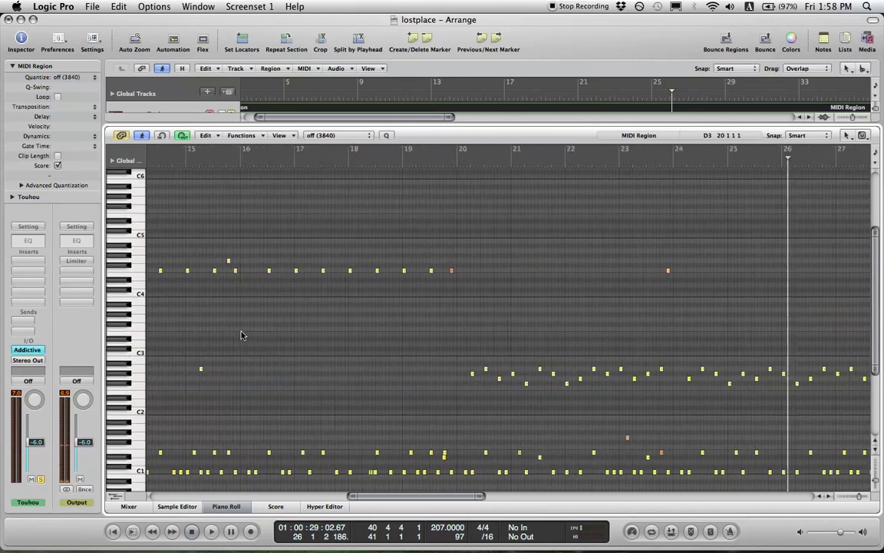
pyautogui.moveTo(175, 282); pyautogui.dragTo(380, 294)
pyautogui.hscroll(10, 386, 294)
pyautogui.hscroll(-11, 386, 294)
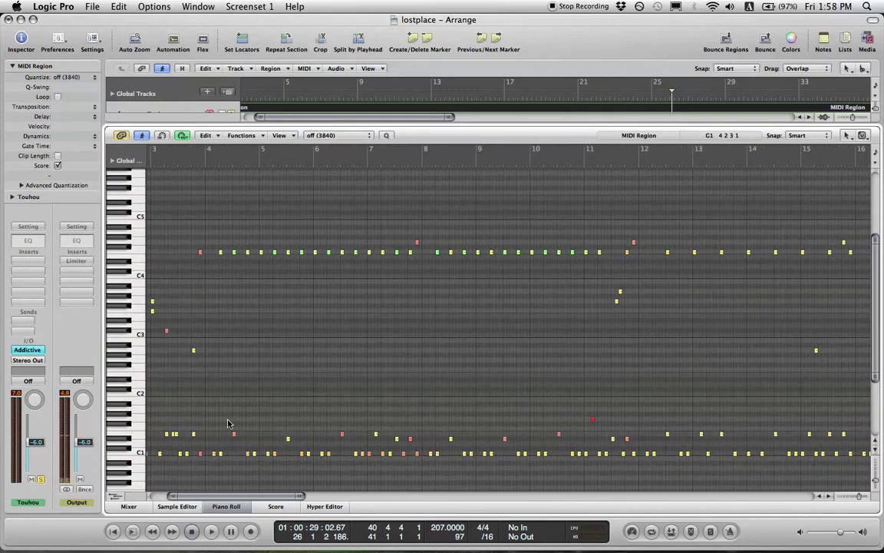
pyautogui.hscroll(5, 474, 408)
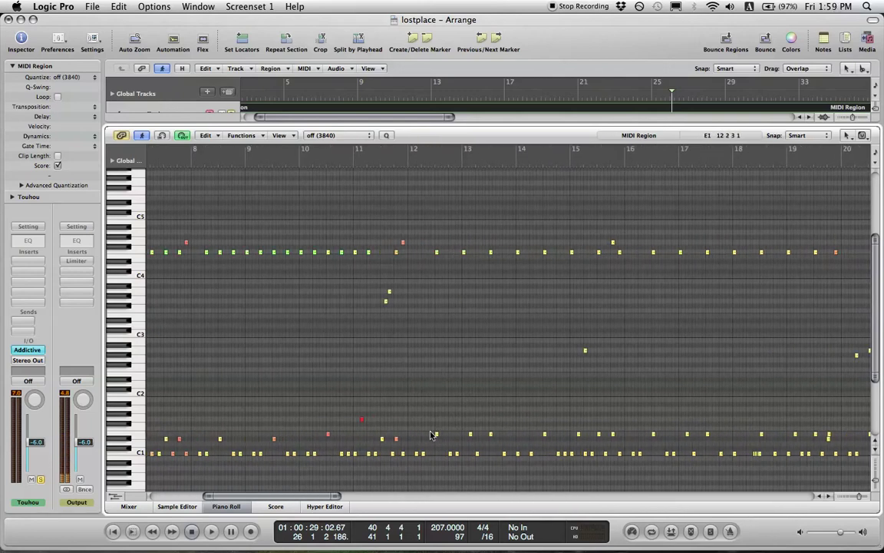
pyautogui.hscroll(2, 431, 435)
# Place the playhead in bar 12 and select all E1 notes, followed by all D#1 notes, to compare the two rows
pyautogui.click(318, 163)
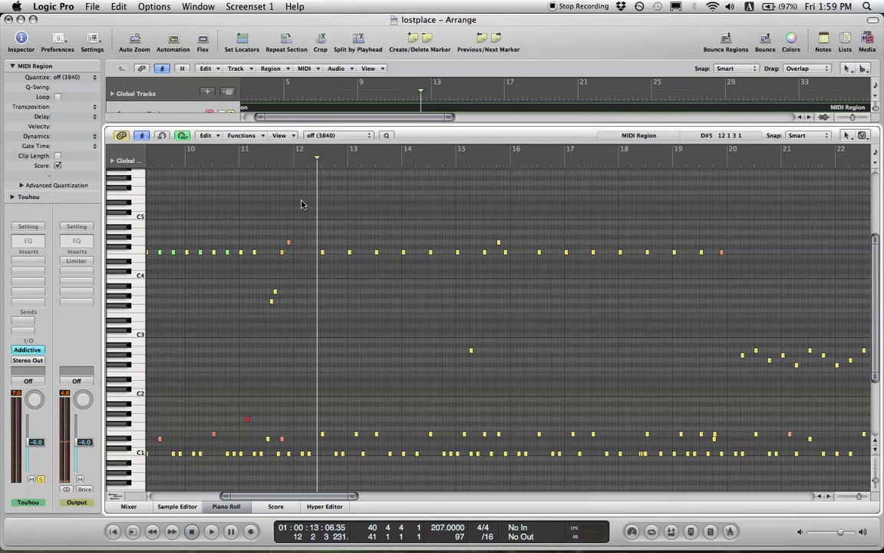
pyautogui.click(140, 436)
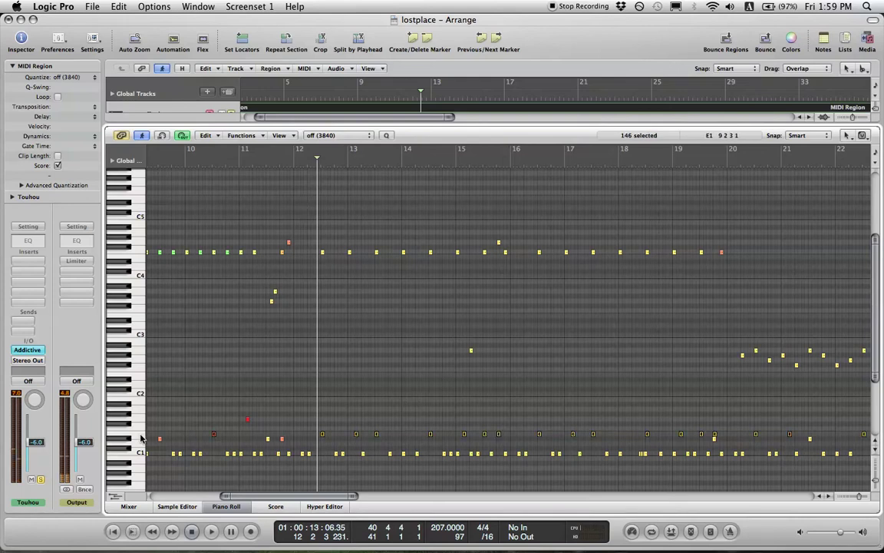
pyautogui.click(121, 443)
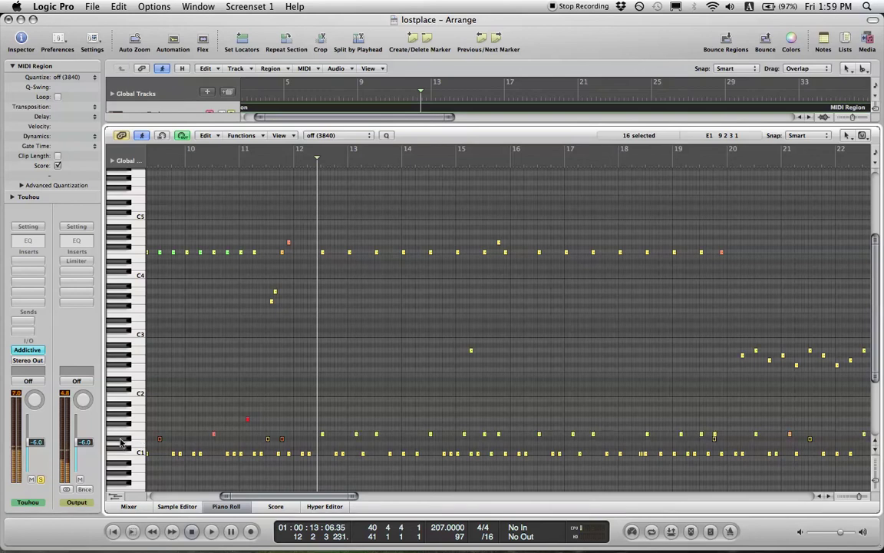
# Play the drums from the start of bar 12 and stop in bar 19
pyautogui.click(306, 165)
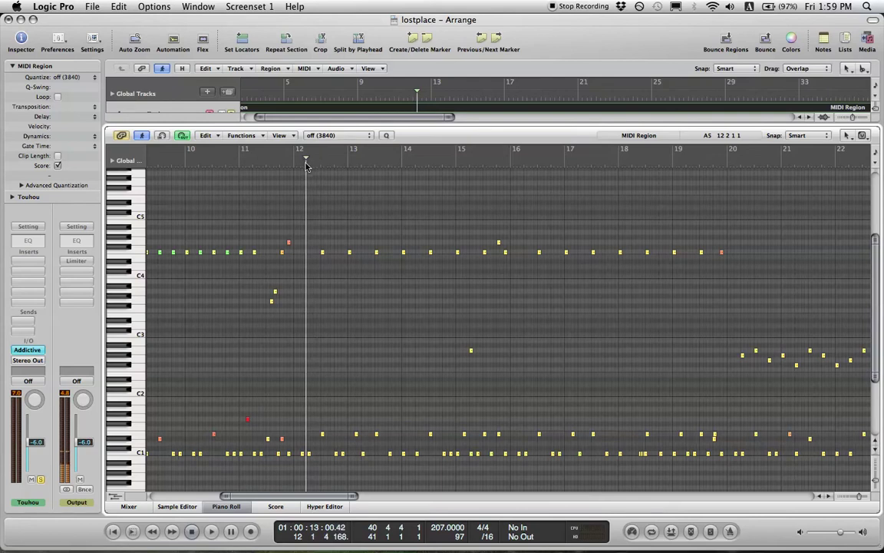
pyautogui.press('space')
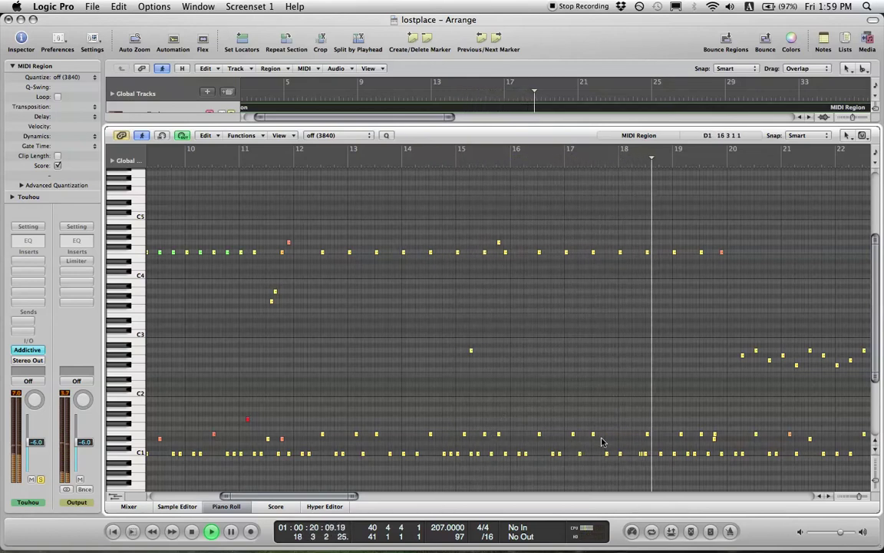
pyautogui.press('space')
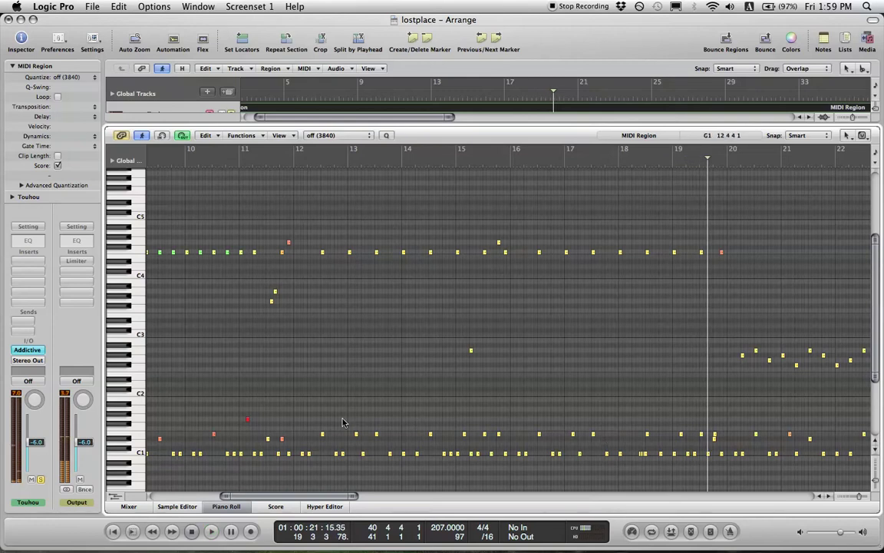
# Select the E1 notes from bar 12 to bar 19, move them down to D#1 and clear the selection
pyautogui.moveTo(312, 413); pyautogui.dragTo(701, 443)
pyautogui.click(625, 410)
# Play the drums from just before bar 4, pick out the E1 note in bar 7, and replay the passage up to bar 12
pyautogui.hscroll(-10, 621, 405)
pyautogui.hscroll(3, 620, 406)
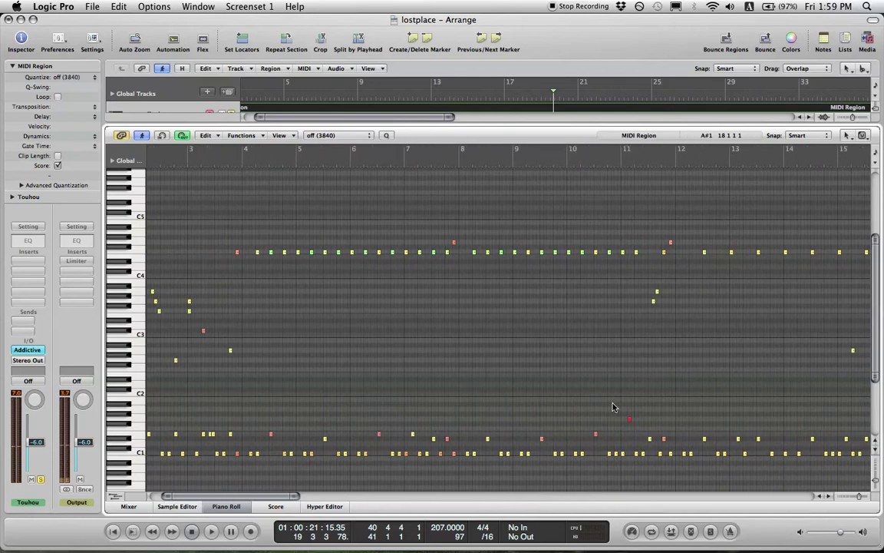
pyautogui.doubleClick(236, 162)
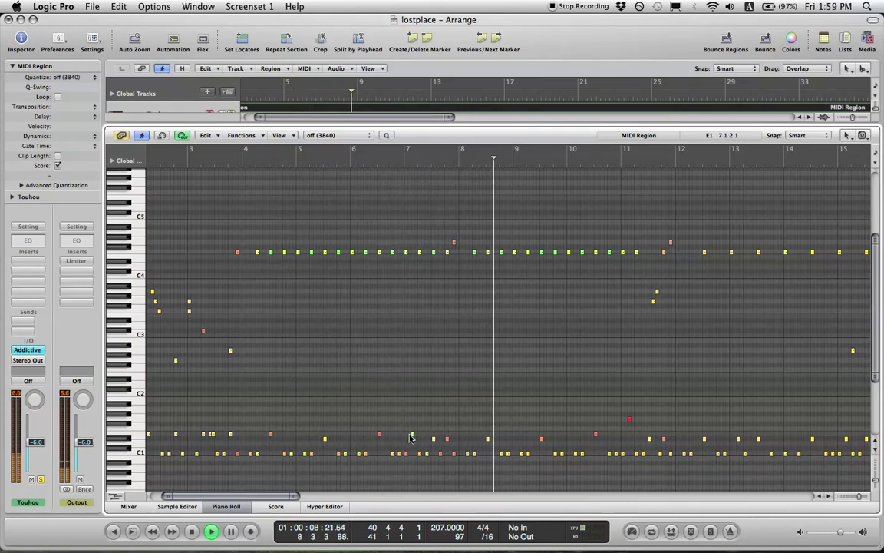
pyautogui.moveTo(420, 439); pyautogui.dragTo(423, 442)
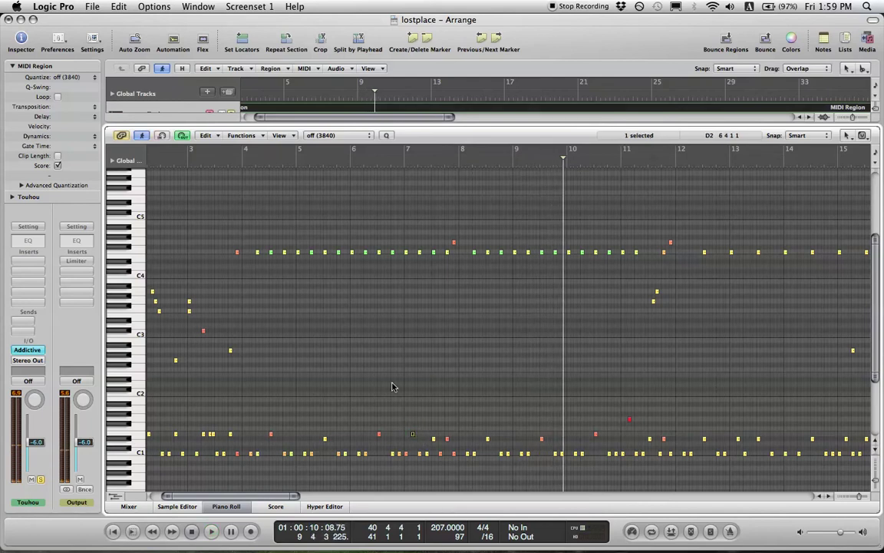
pyautogui.doubleClick(232, 161)
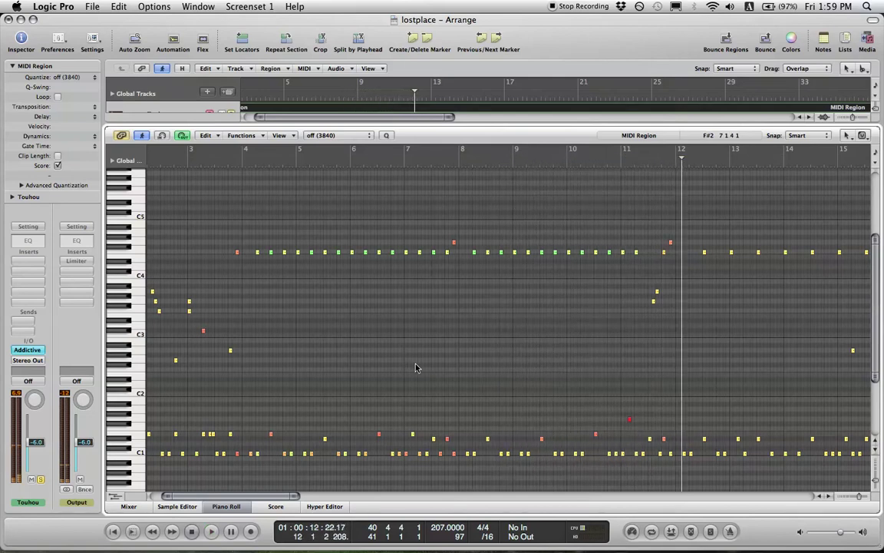
# Compare bars 14 to 27 with the opening bars, play briefly from the end of bar 3 and stop in bar 4
pyautogui.hscroll(15, 387, 375)
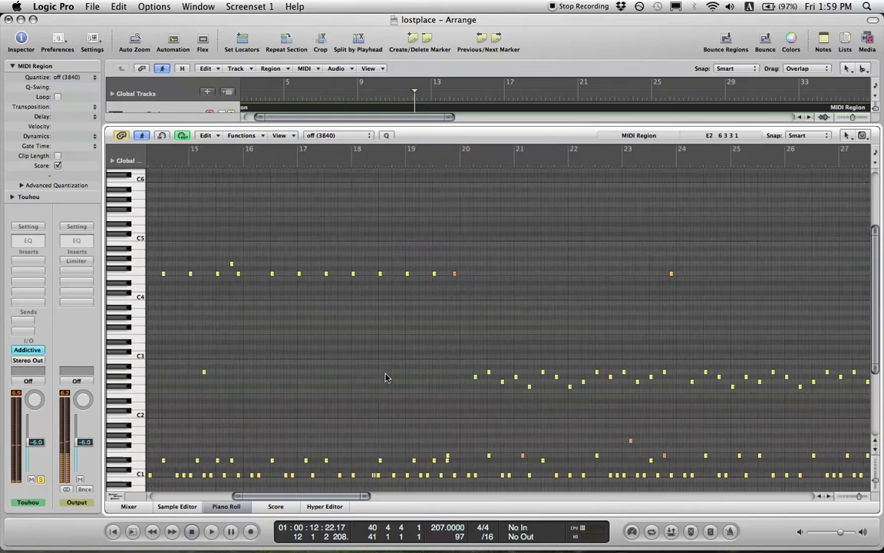
pyautogui.hscroll(-15, 387, 376)
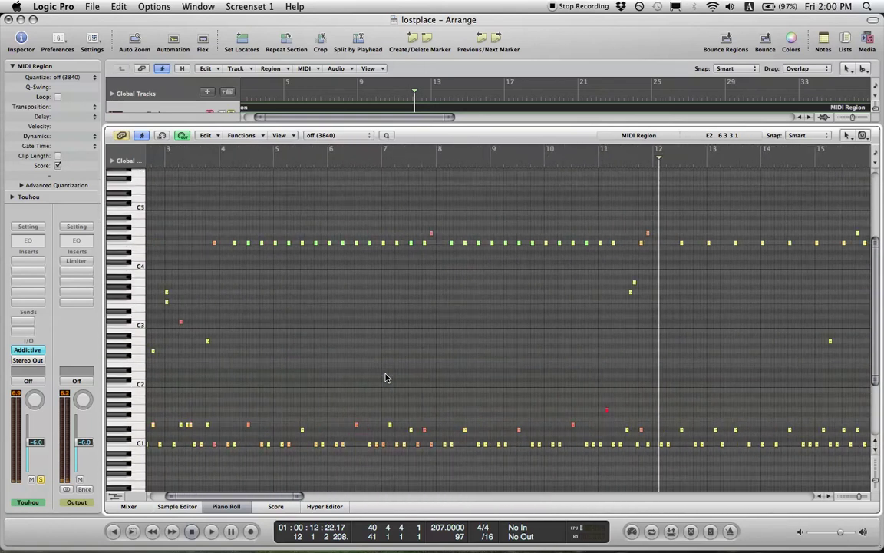
pyautogui.scroll(2, 387, 376)
pyautogui.click(196, 152)
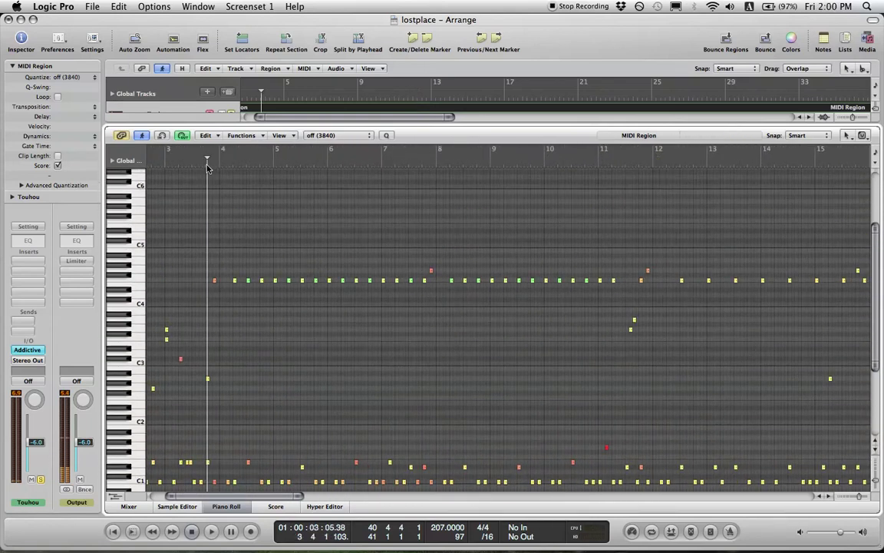
pyautogui.press('space')
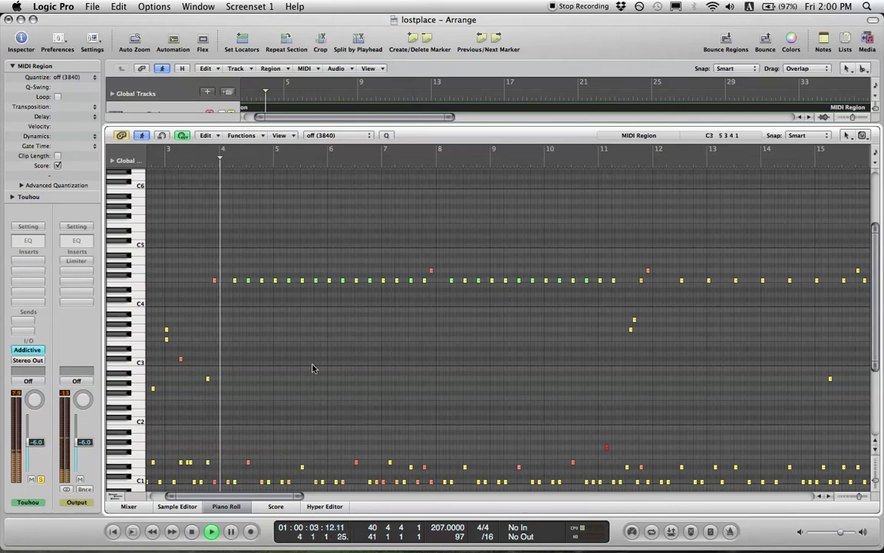
pyautogui.press('space')
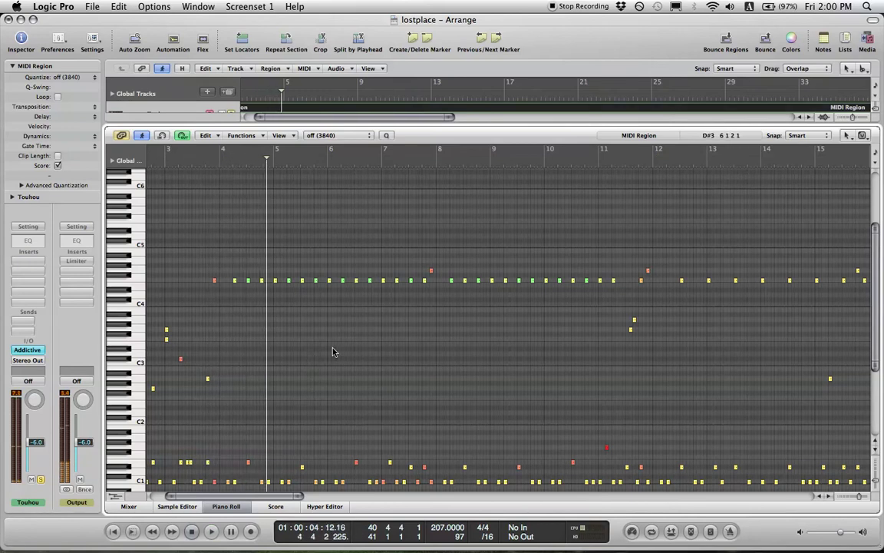
# Play the drums from just before bar 20, stop in bar 24, then pick out the last snare note of bar 23 and clear the selection
pyautogui.hscroll(10, 332, 352)
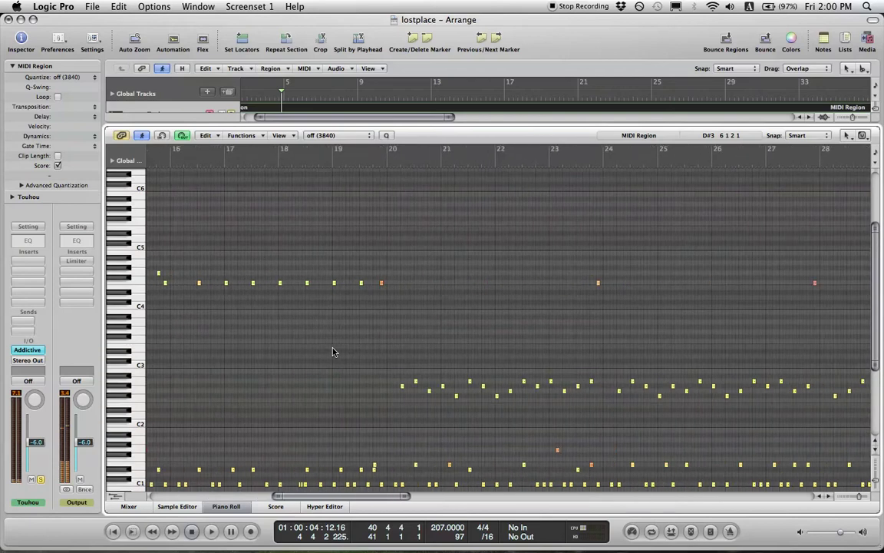
pyautogui.hscroll(3, 332, 352)
pyautogui.scroll(-1, 332, 352)
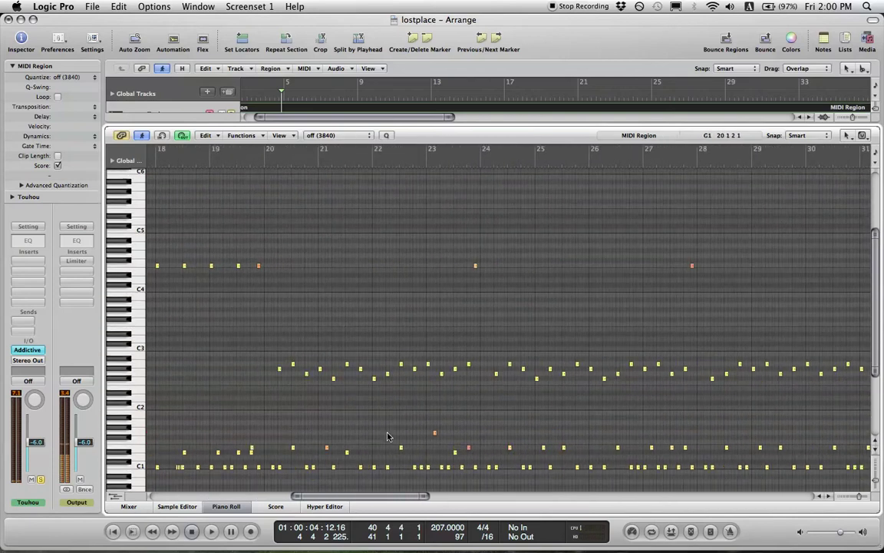
pyautogui.click(254, 162)
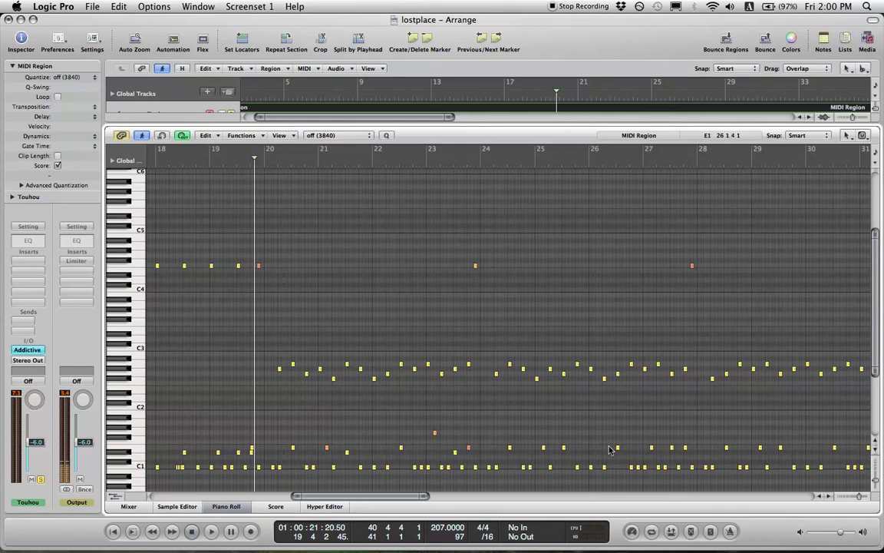
pyautogui.press('space')
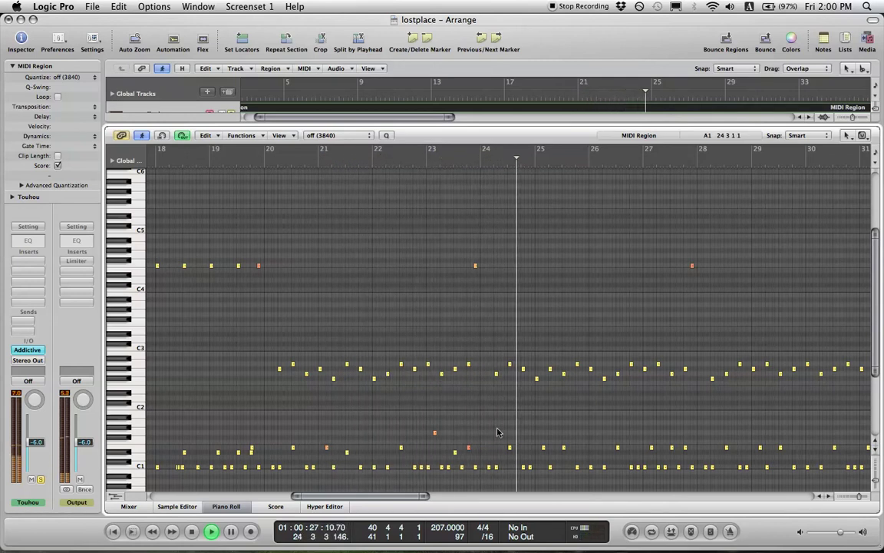
pyautogui.click(468, 447)
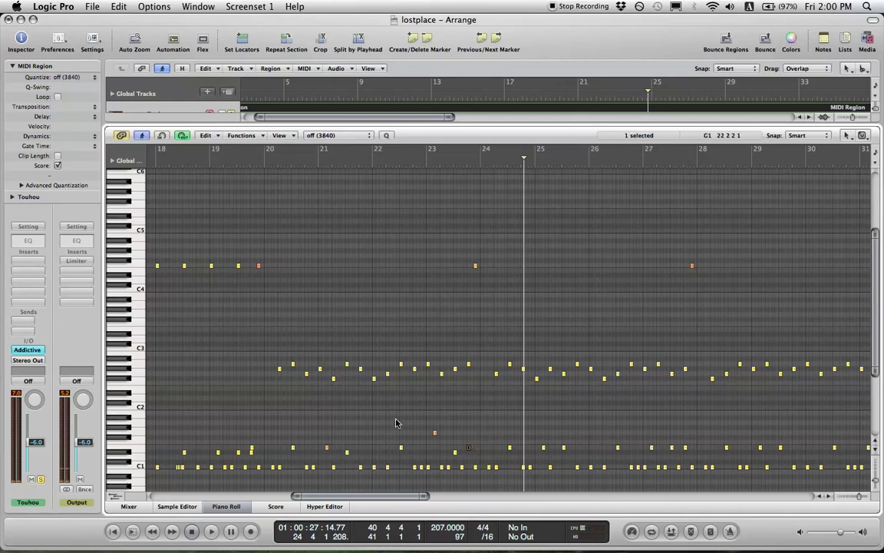
pyautogui.click(432, 412)
# Widen the note grid around bars 3 to 9 and place the playhead just before bar 4
pyautogui.hscroll(3, 393, 460)
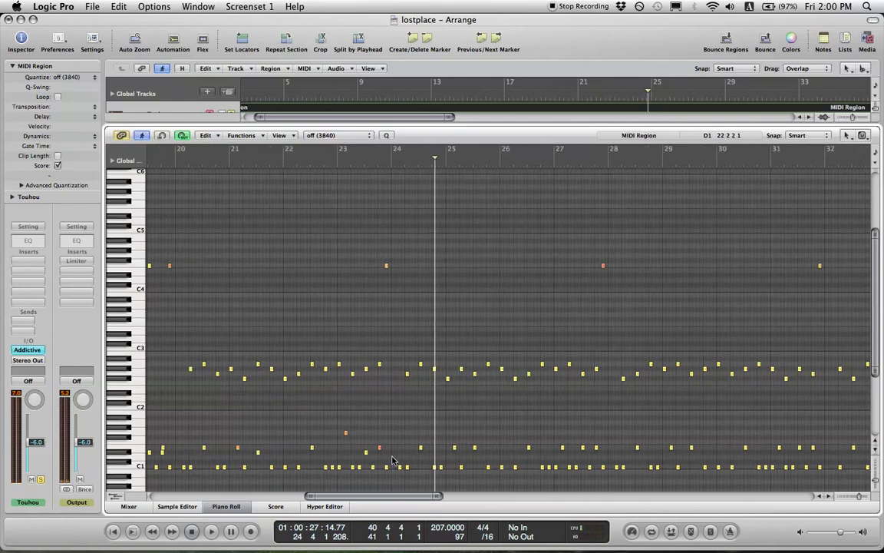
pyautogui.hscroll(-20, 392, 460)
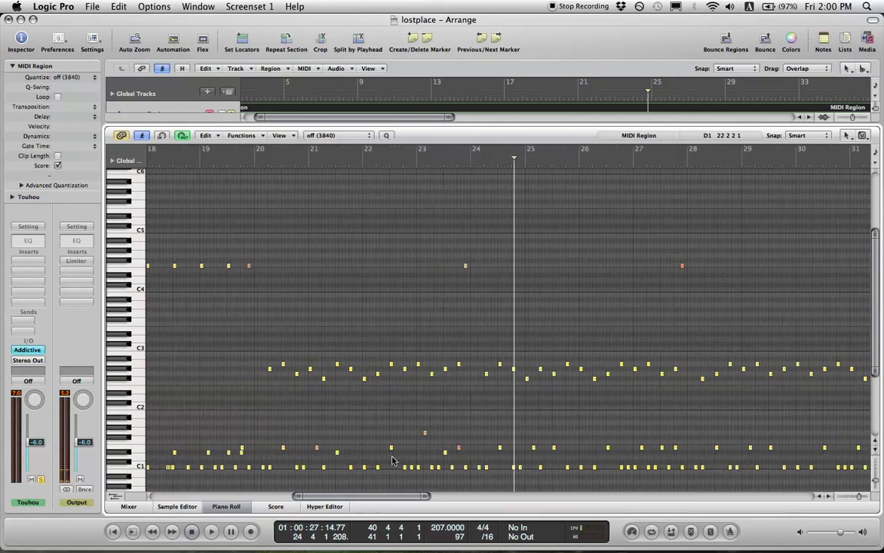
pyautogui.hscroll(-11, 407, 460)
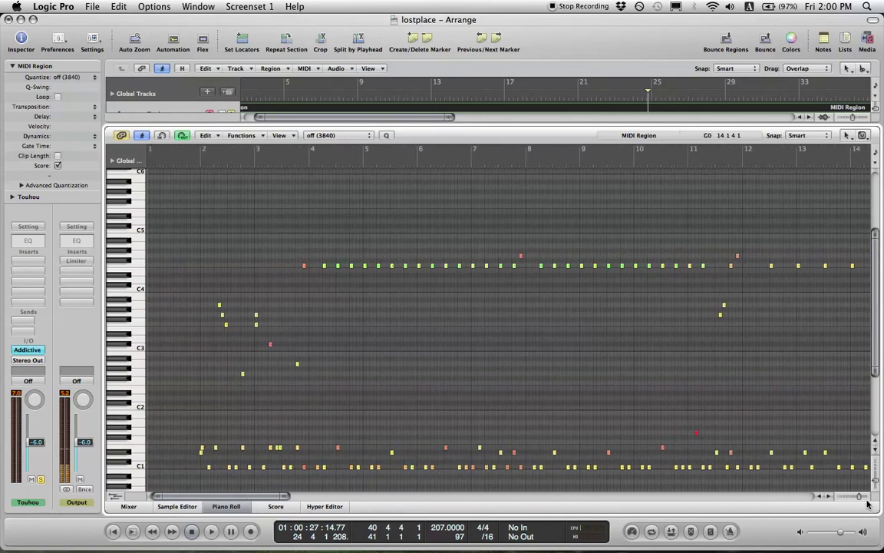
pyautogui.moveTo(859, 499); pyautogui.dragTo(862, 499)
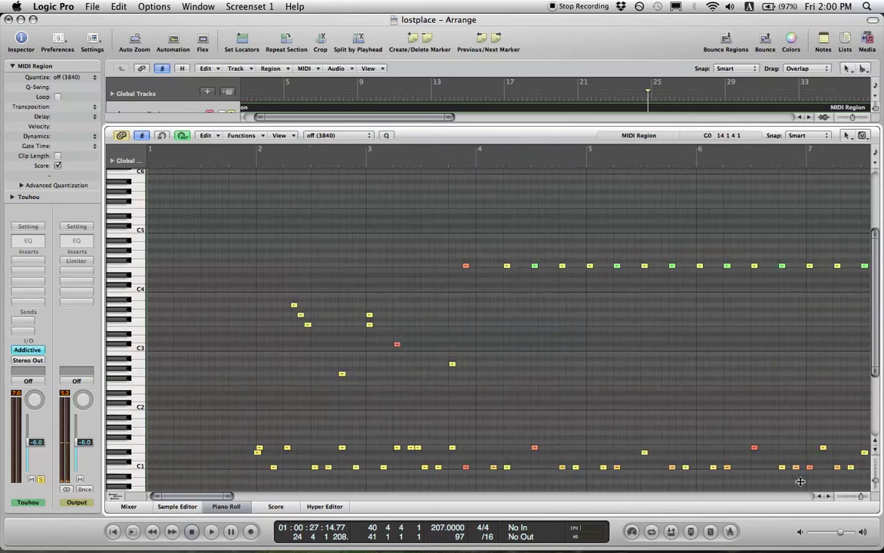
pyautogui.hscroll(10, 590, 417)
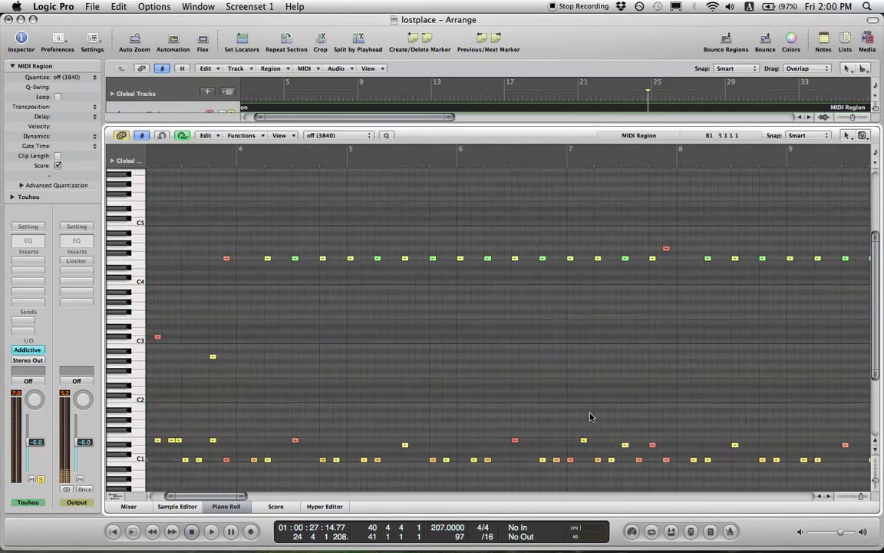
pyautogui.scroll(-2, 590, 417)
pyautogui.hscroll(-1, 590, 417)
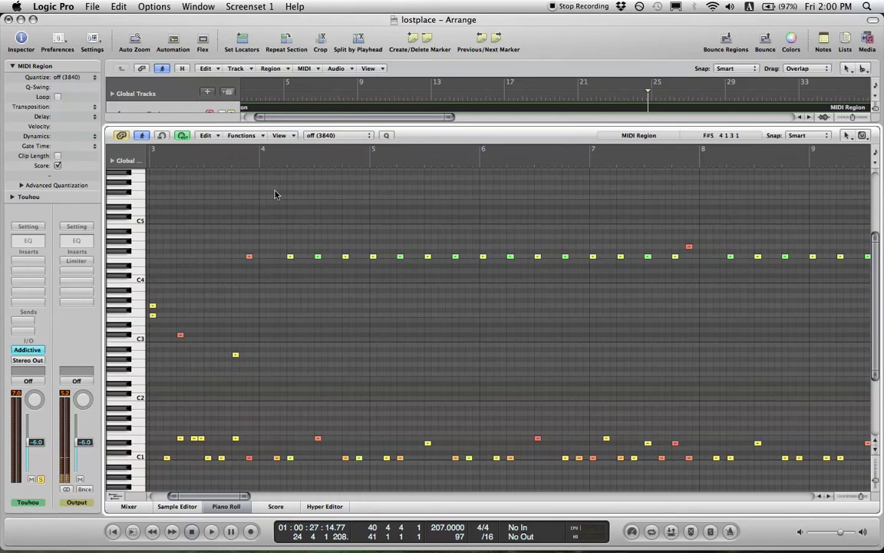
pyautogui.click(245, 157)
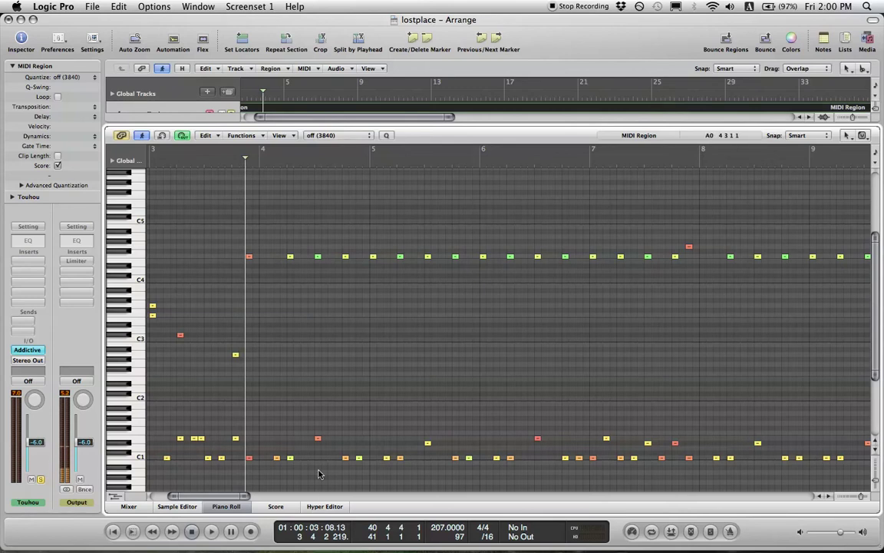
# Check the velocity of the first C1 note in bar 5 and clear the selection
pyautogui.click(387, 459)
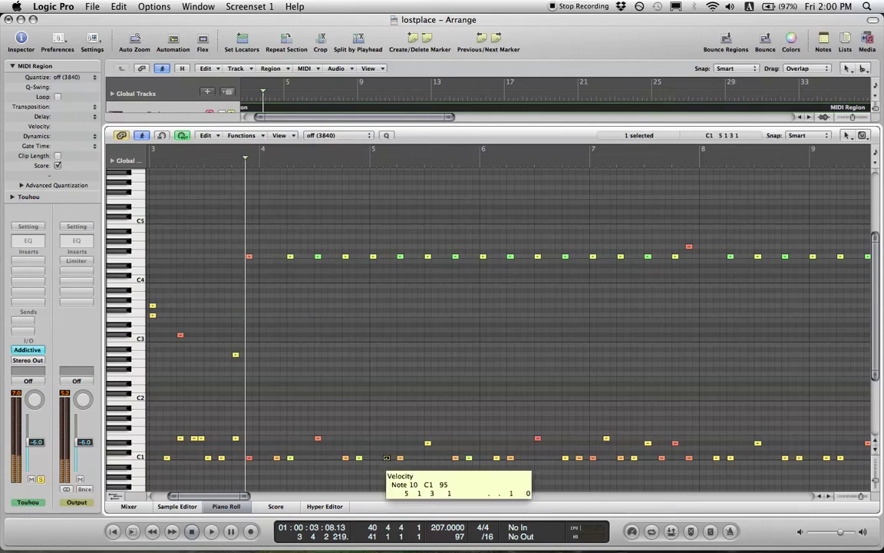
pyautogui.click(387, 459)
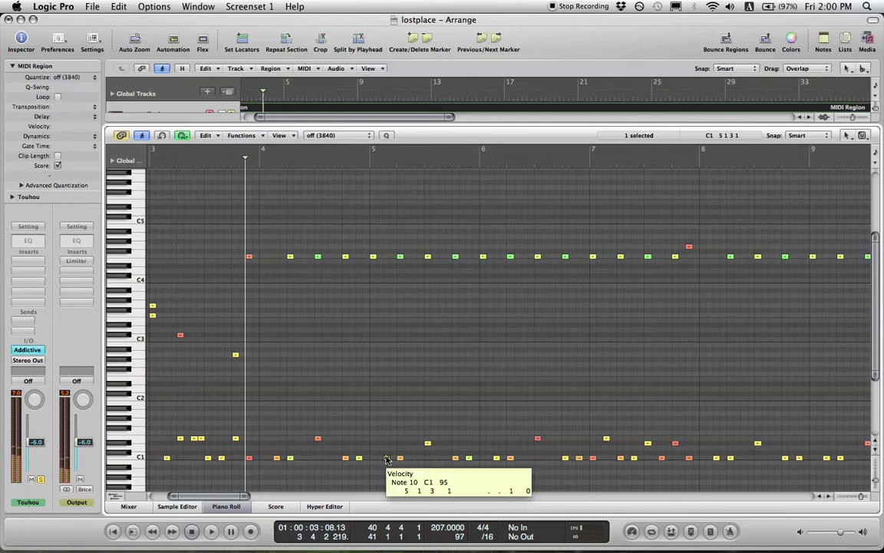
pyautogui.click(362, 412)
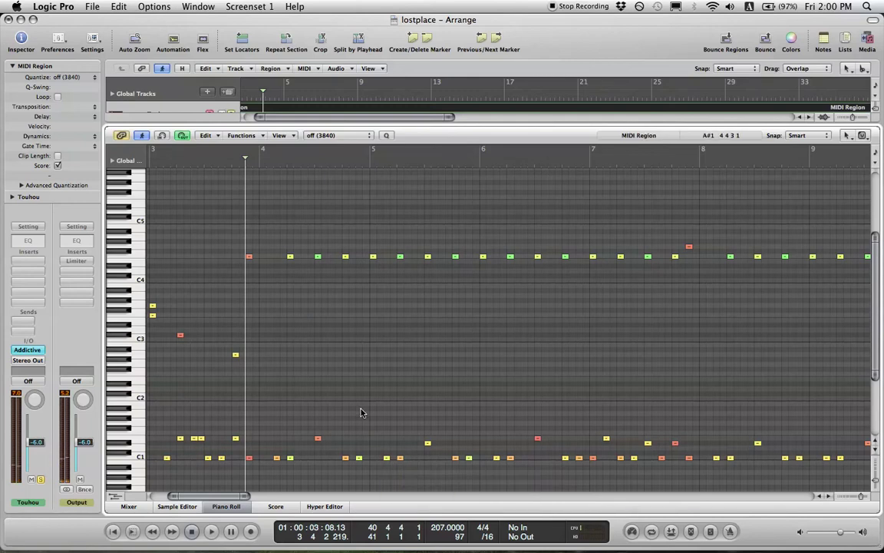
# Audition single C1 notes in bars 4 to 6, play from the end of bar 3 through bar 7, and replay until bar 5
pyautogui.moveTo(245, 161); pyautogui.dragTo(240, 163)
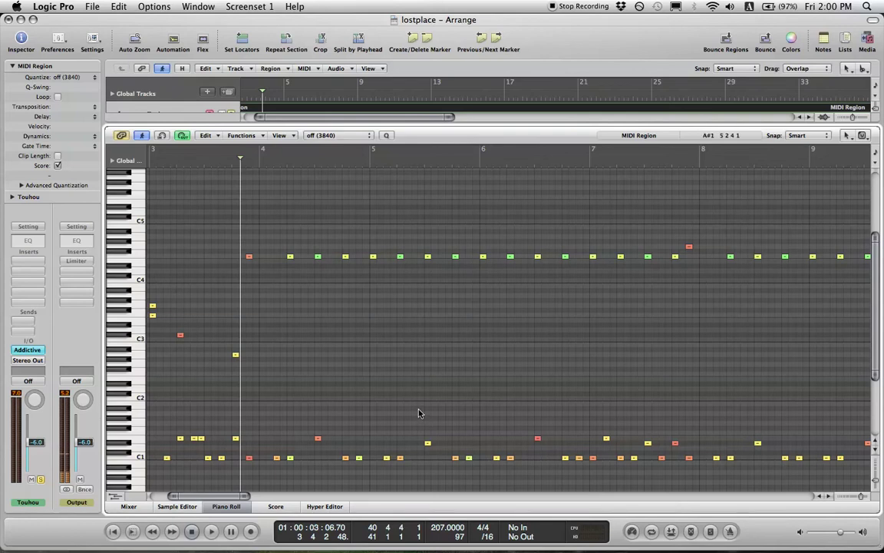
pyautogui.click(291, 458)
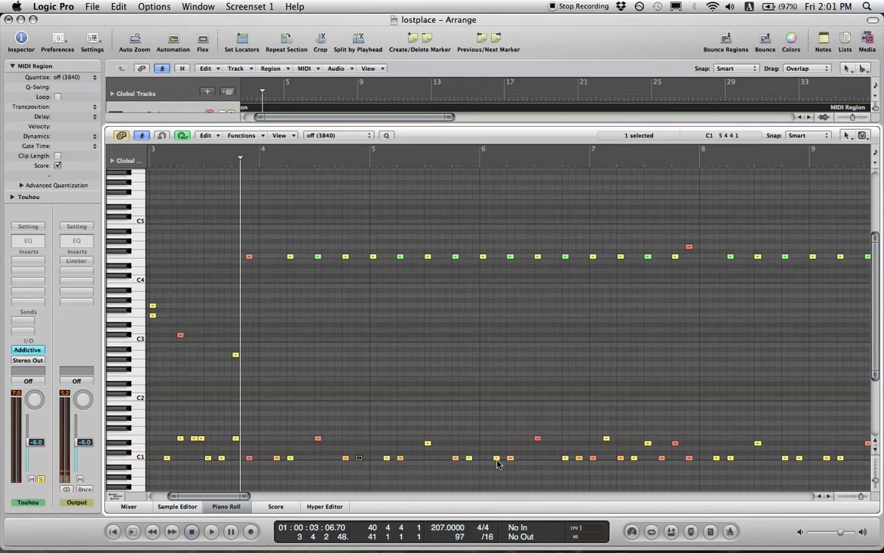
pyautogui.click(566, 458)
pyautogui.click(577, 432)
pyautogui.press('space')
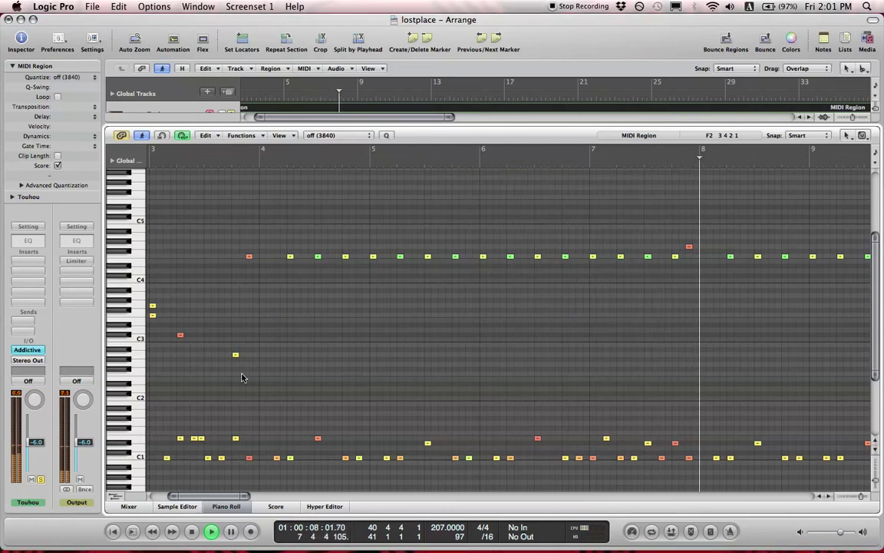
pyautogui.press('space')
pyautogui.moveTo(236, 163); pyautogui.dragTo(243, 165)
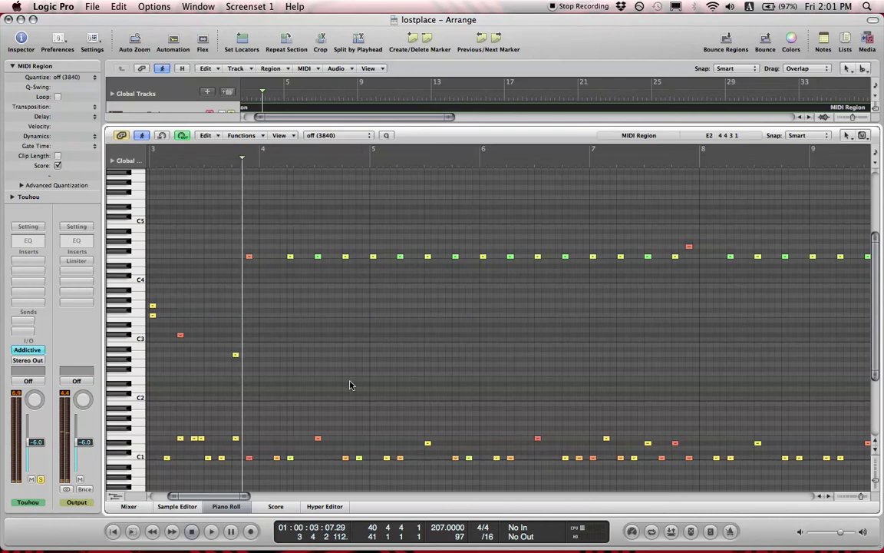
pyautogui.press('space')
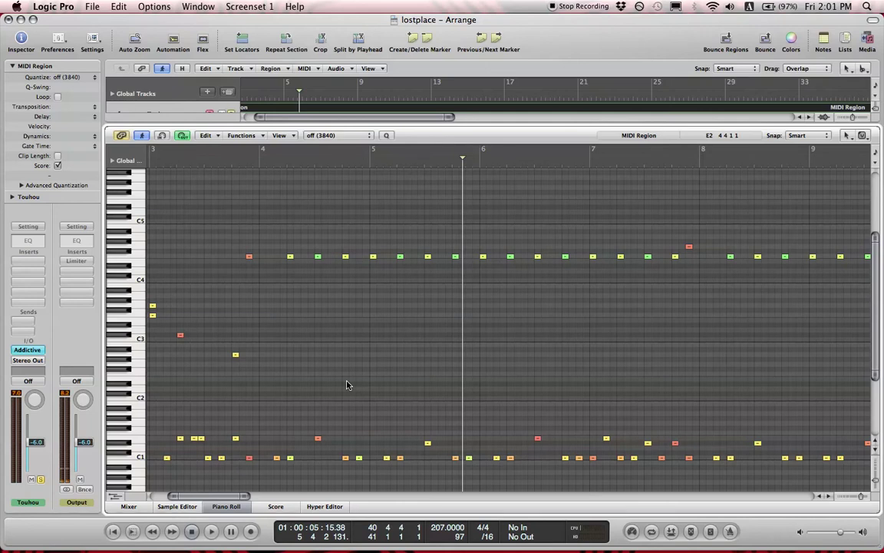
pyautogui.hscroll(5, 347, 385)
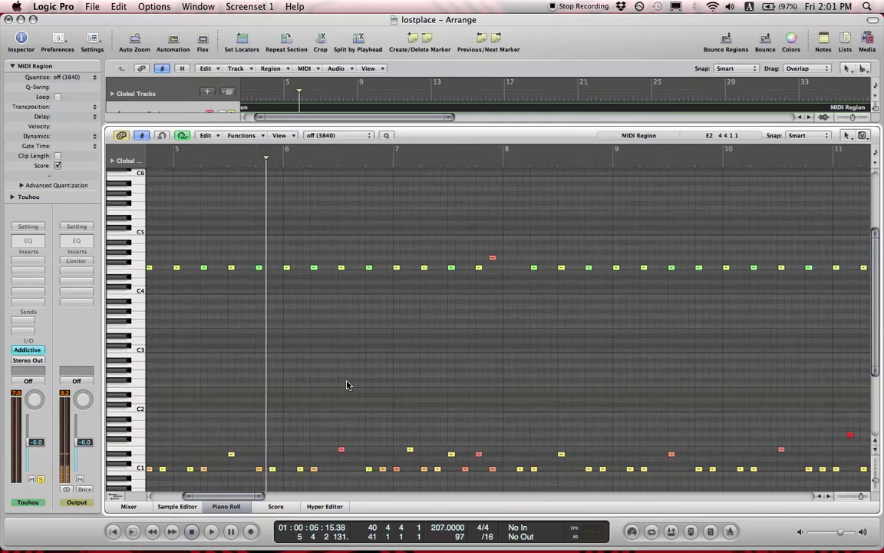
pyautogui.click(825, 6)
pyautogui.click(825, 7)
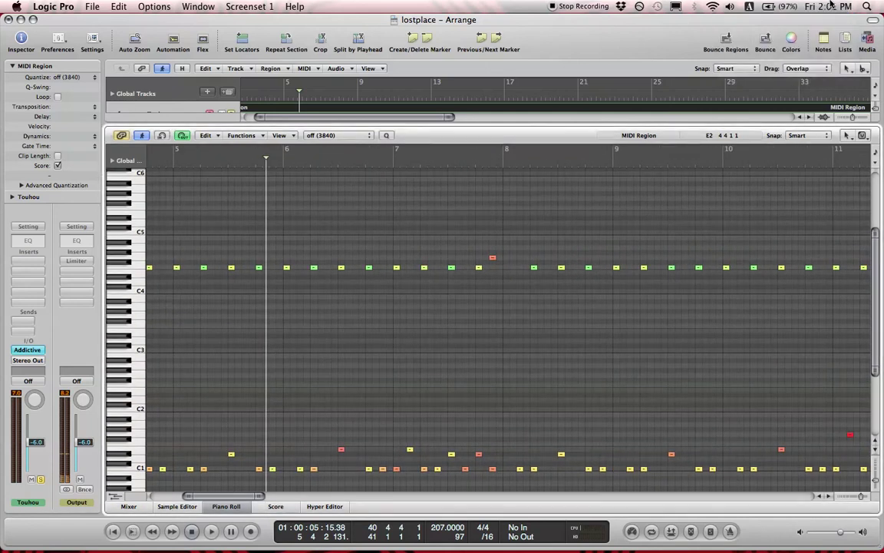
pyautogui.hscroll(-5, 428, 361)
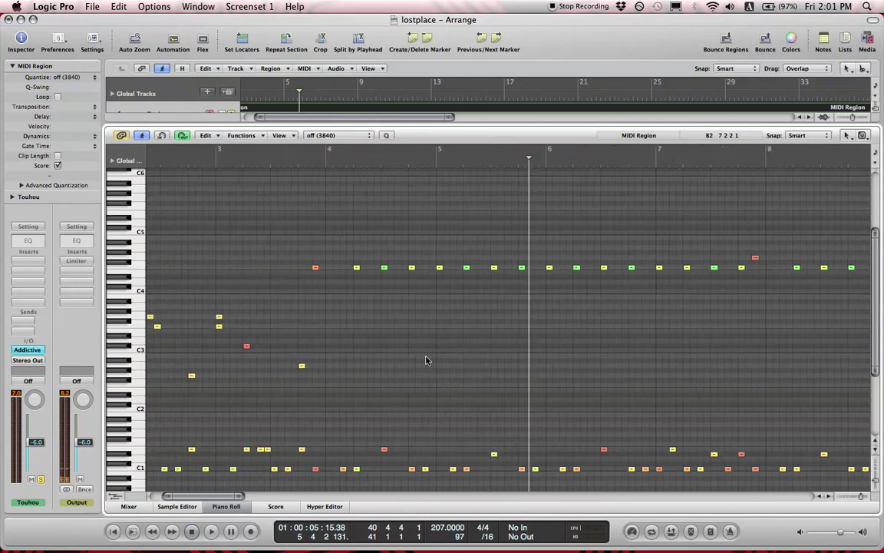
# Place the playhead just before the last cymbal hit of bar 3 and examine the drum notes across bars 2 to 10
pyautogui.click(311, 162)
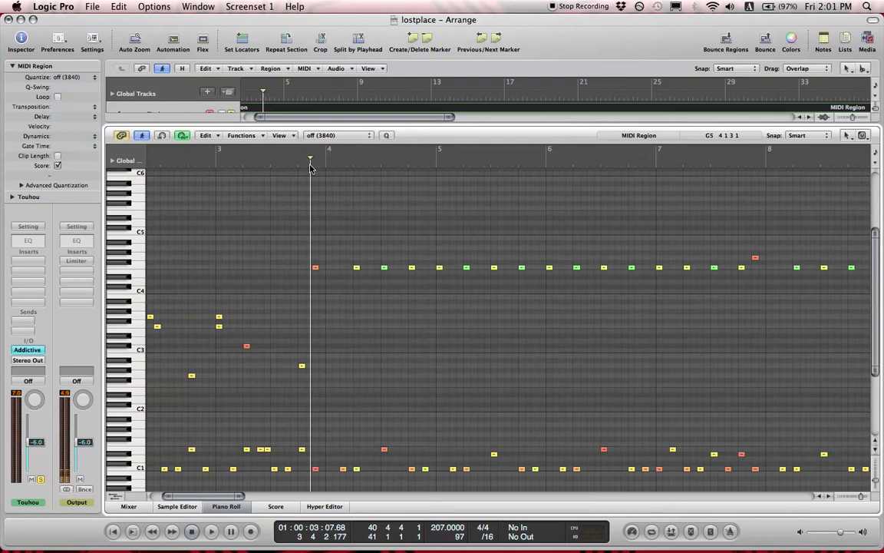
pyautogui.moveTo(311, 167)
pyautogui.mouseDown()
pyautogui.moveTo(306, 158)
pyautogui.moveTo(307, 166)
pyautogui.mouseUp()
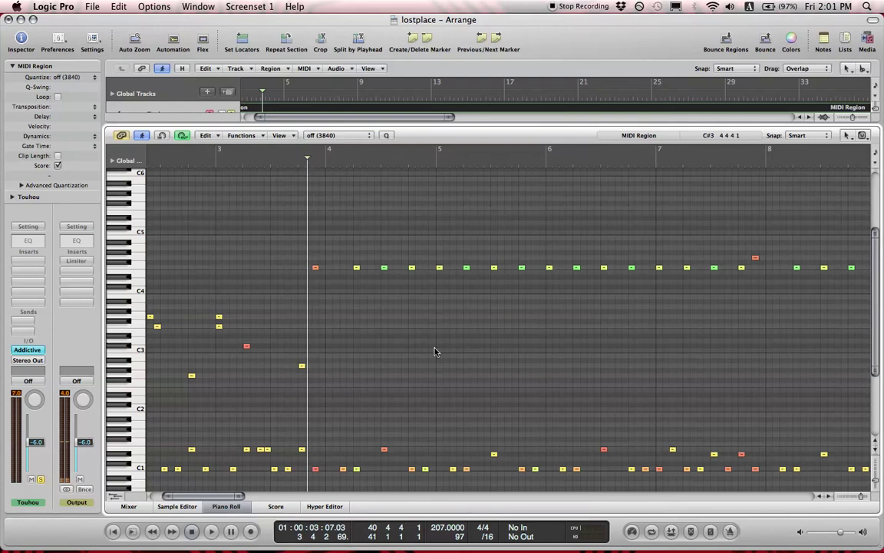
pyautogui.hscroll(10, 434, 352)
pyautogui.hscroll(-10, 434, 351)
pyautogui.scroll(1, 434, 352)
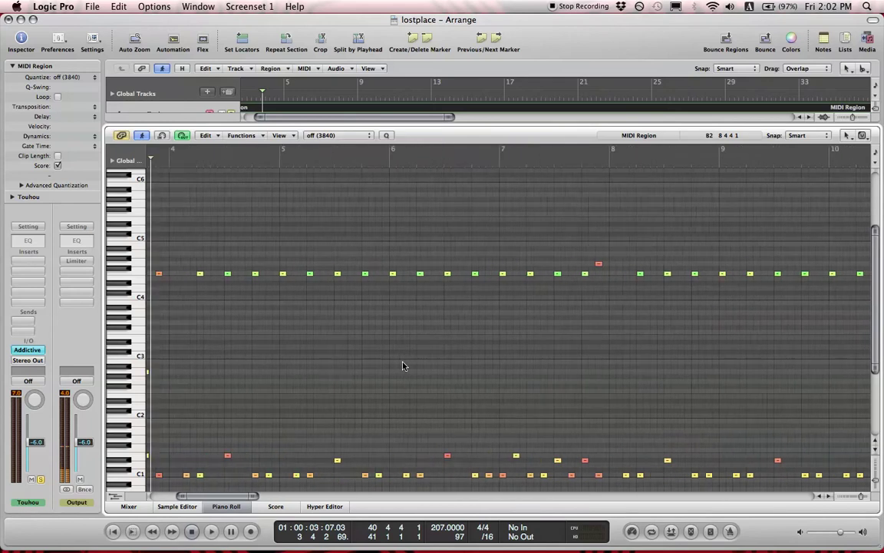
pyautogui.hscroll(-3, 403, 366)
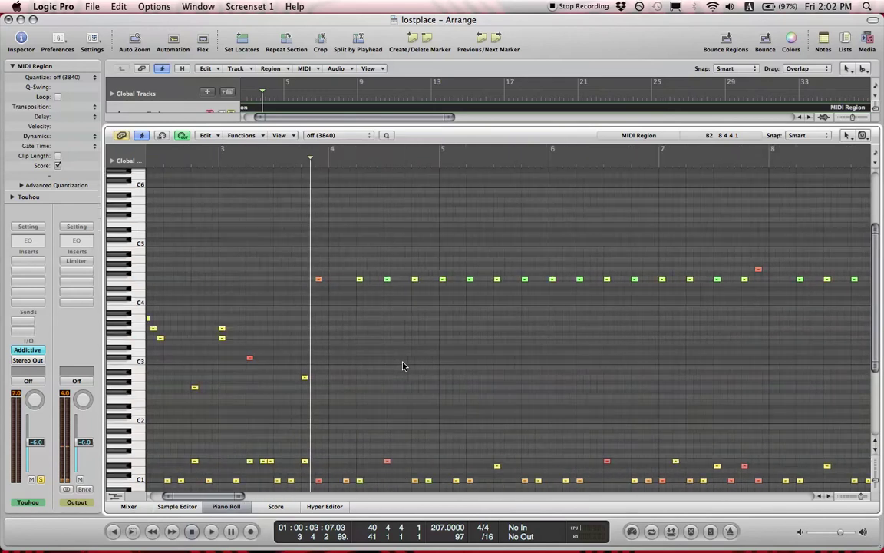
pyautogui.moveTo(860, 497); pyautogui.dragTo(862, 497)
pyautogui.click(860, 497)
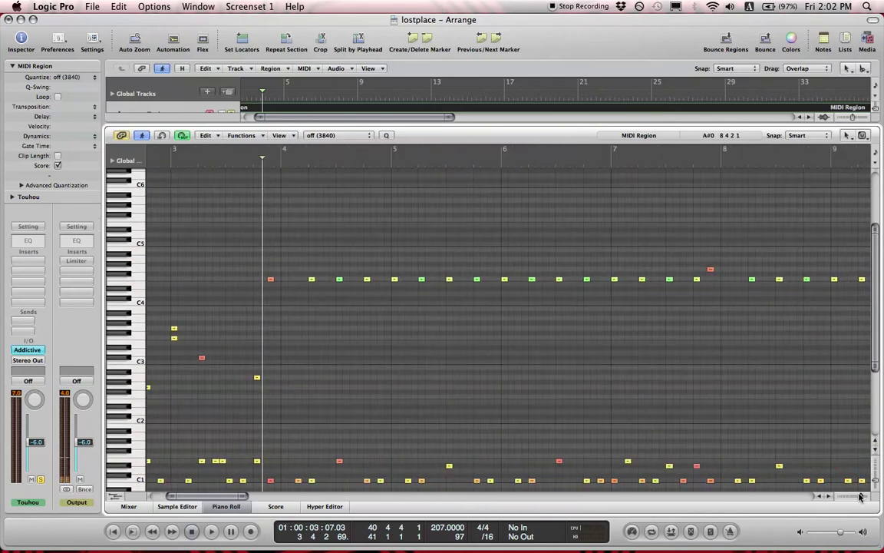
pyautogui.hscroll(-5, 705, 443)
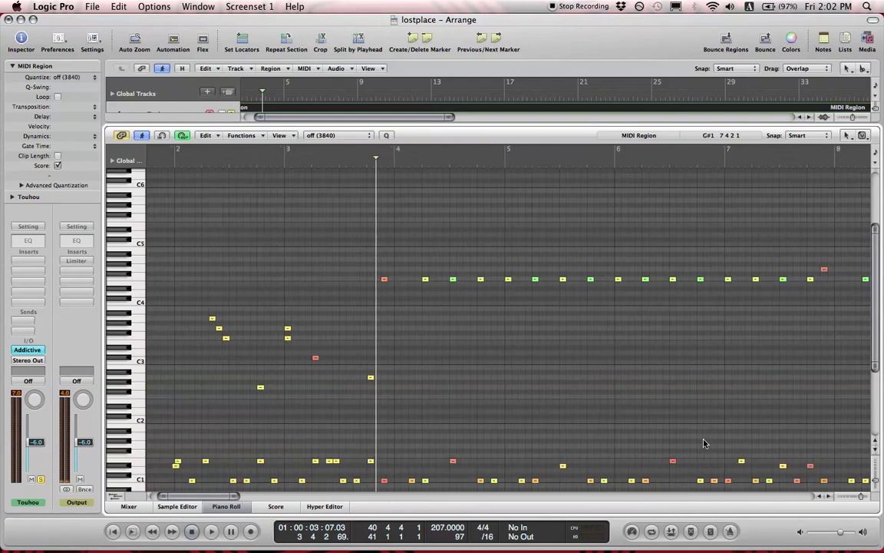
pyautogui.hscroll(3, 705, 443)
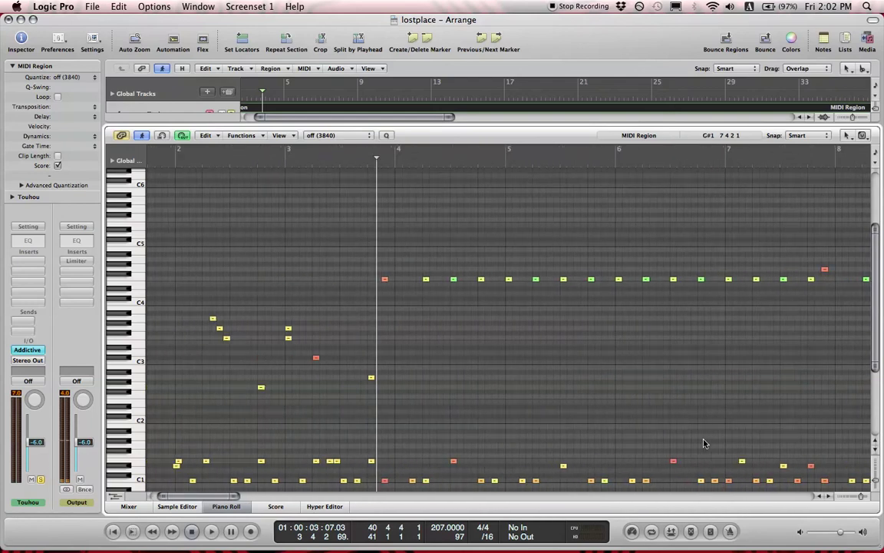
pyautogui.scroll(-1, 704, 443)
pyautogui.hscroll(2, 704, 443)
pyautogui.scroll(1, 714, 430)
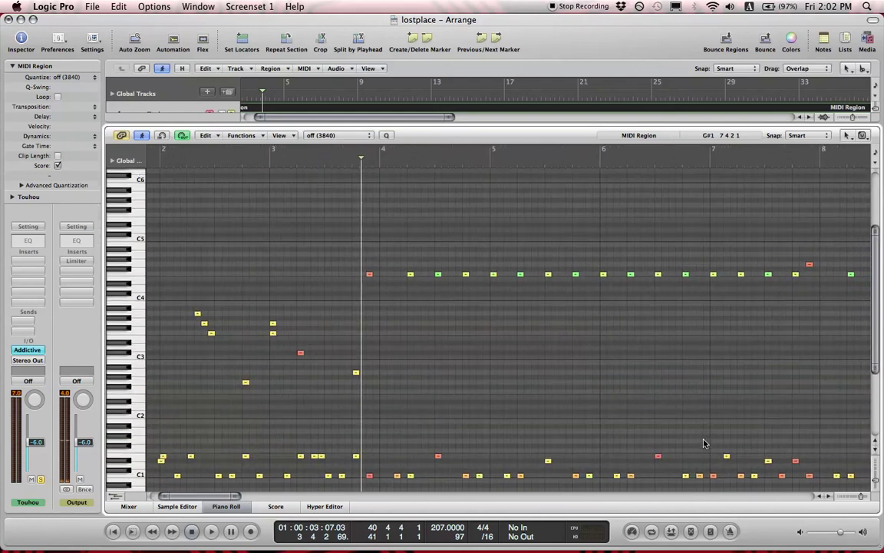
# Move the playhead slightly closer to the hit at the end of bar 3 and review the drum pattern through bar 11
pyautogui.click(365, 159)
pyautogui.hscroll(8, 451, 375)
pyautogui.hscroll(-7, 451, 375)
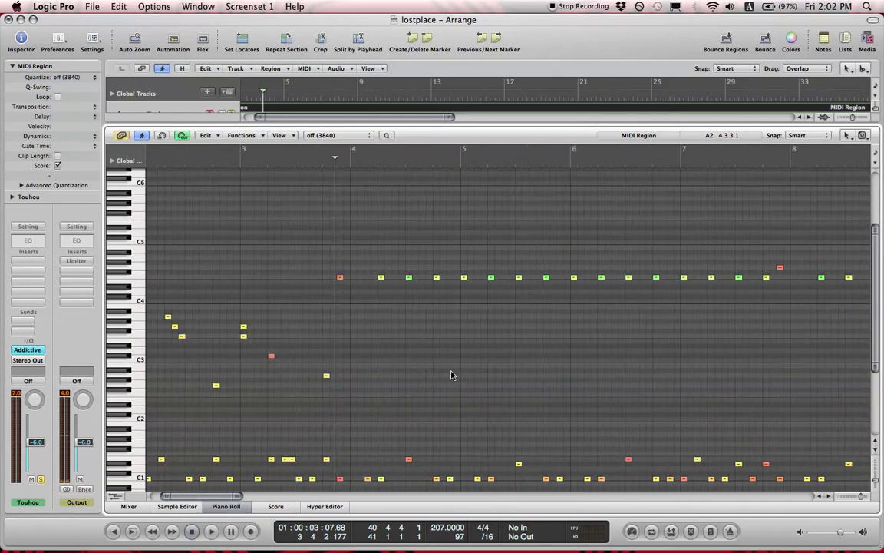
pyautogui.hscroll(8, 451, 375)
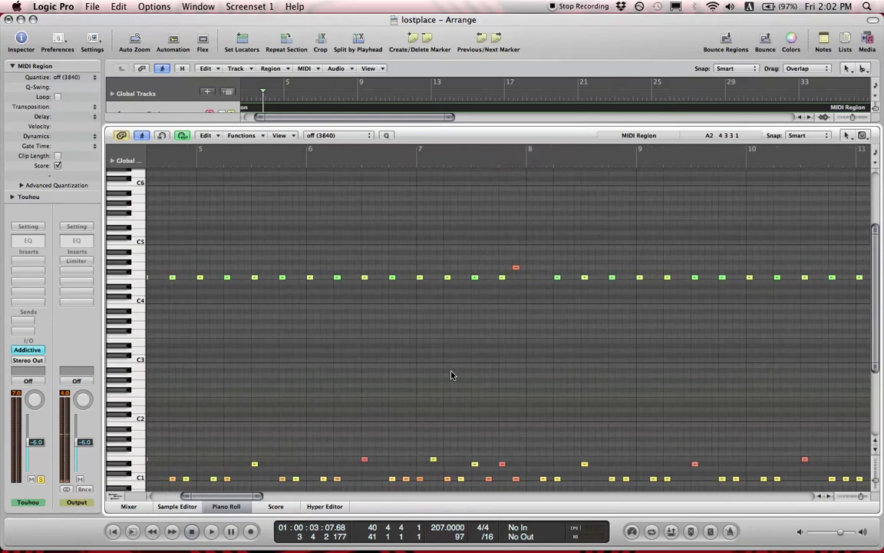
pyautogui.hscroll(-5, 453, 370)
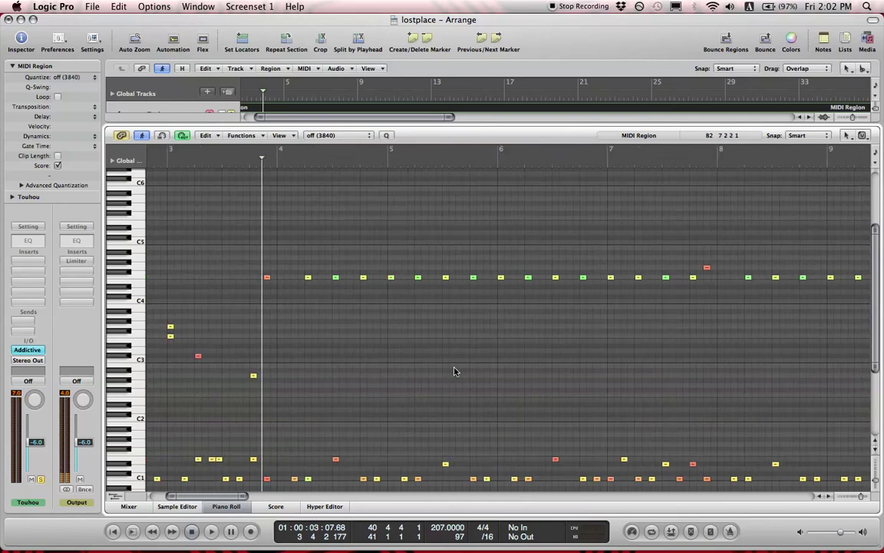
pyautogui.hscroll(11, 446, 355)
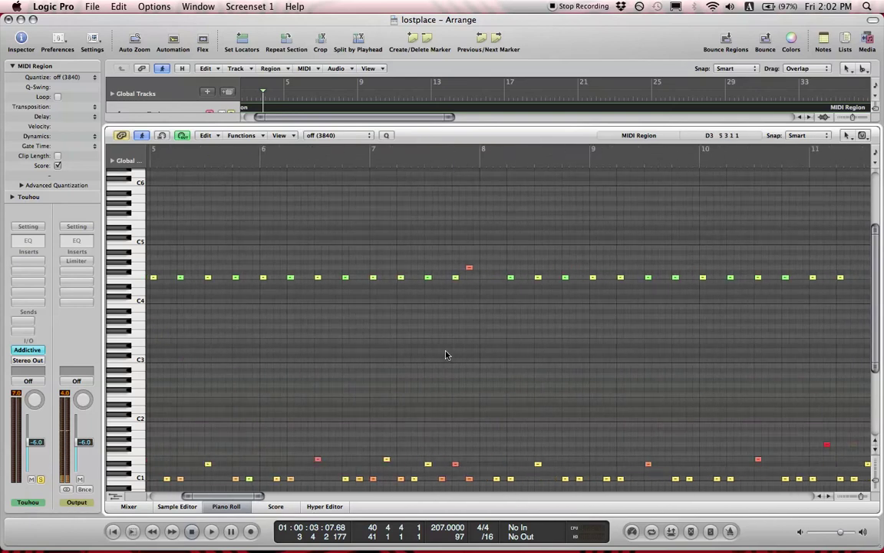
# Examine the drum notes across bars 3 to 23, and the overall pattern of the region through bar 75
pyautogui.hscroll(-16, 446, 355)
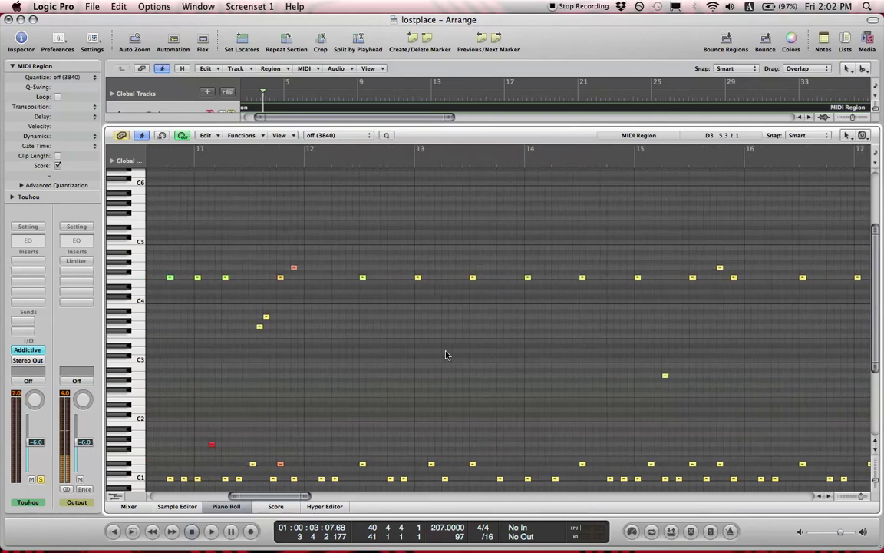
pyautogui.hscroll(5, 446, 354)
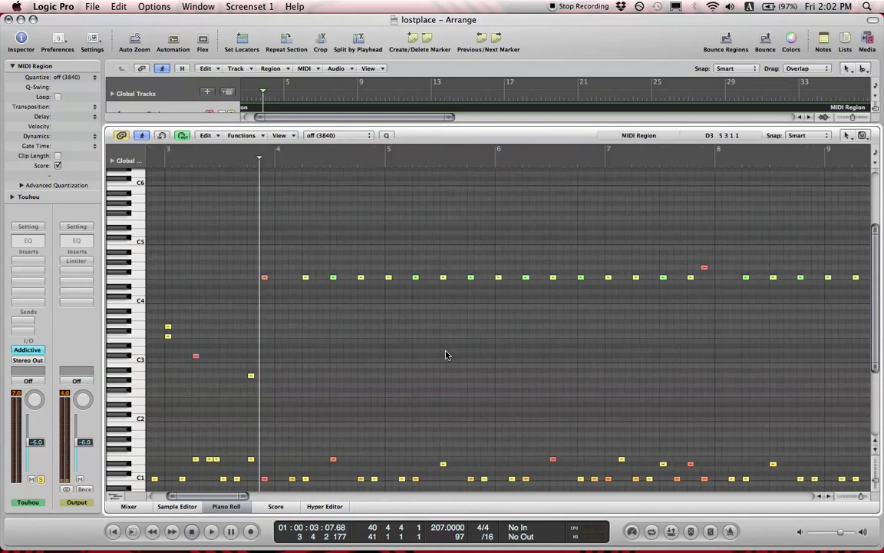
pyautogui.hscroll(6, 447, 355)
pyautogui.hscroll(7, 753, 439)
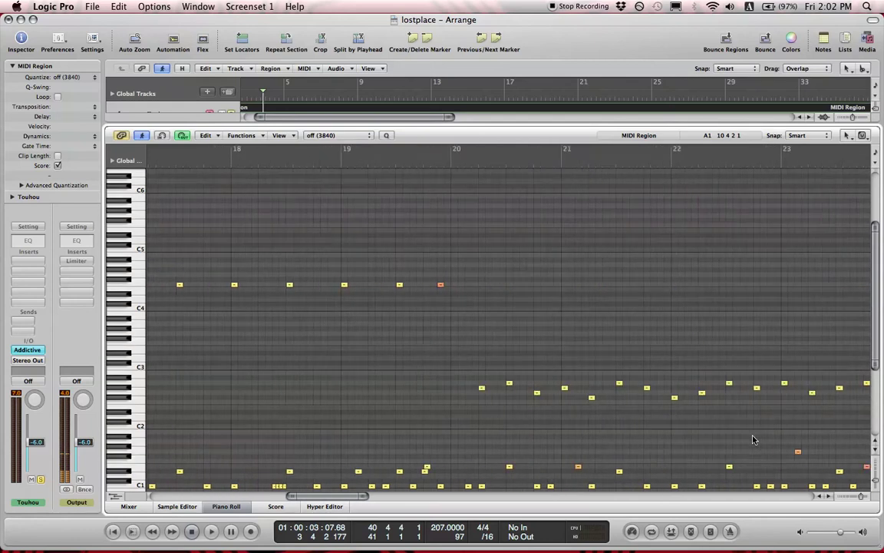
pyautogui.hscroll(-8, 753, 439)
pyautogui.hscroll(-4, 753, 439)
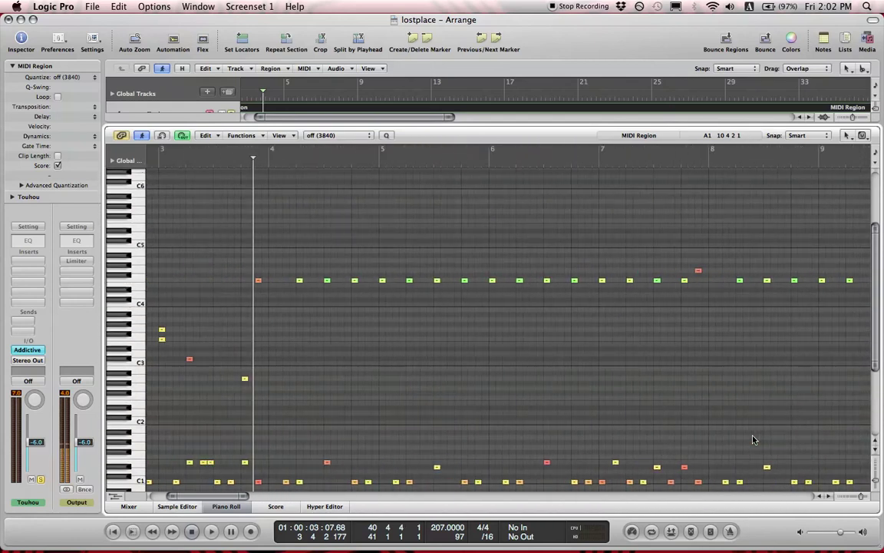
pyautogui.moveTo(863, 501); pyautogui.dragTo(862, 501)
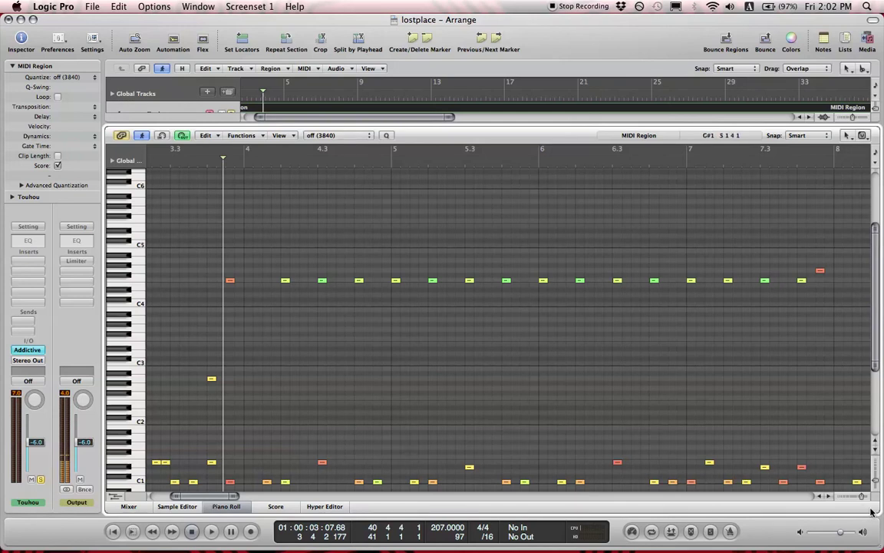
pyautogui.moveTo(861, 499); pyautogui.dragTo(855, 499)
pyautogui.hscroll(-1, 710, 408)
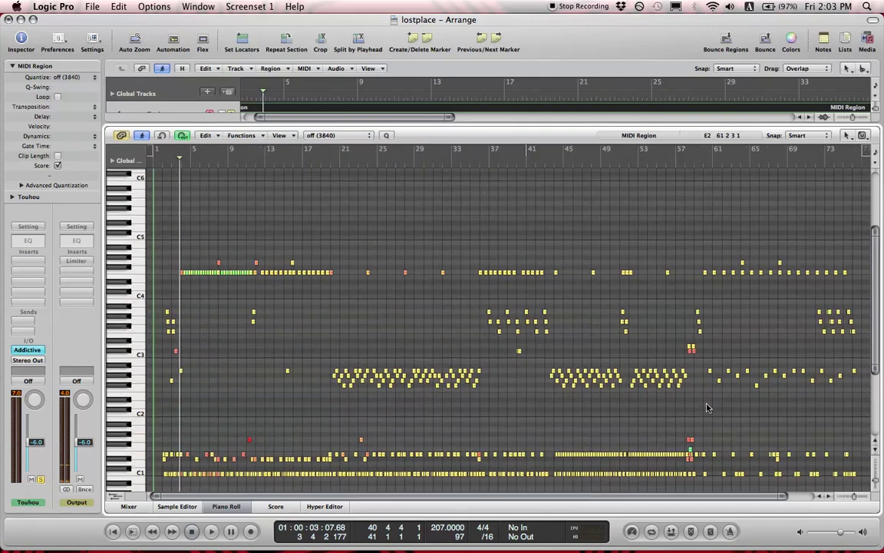
pyautogui.scroll(2, 710, 408)
pyautogui.scroll(-1, 710, 408)
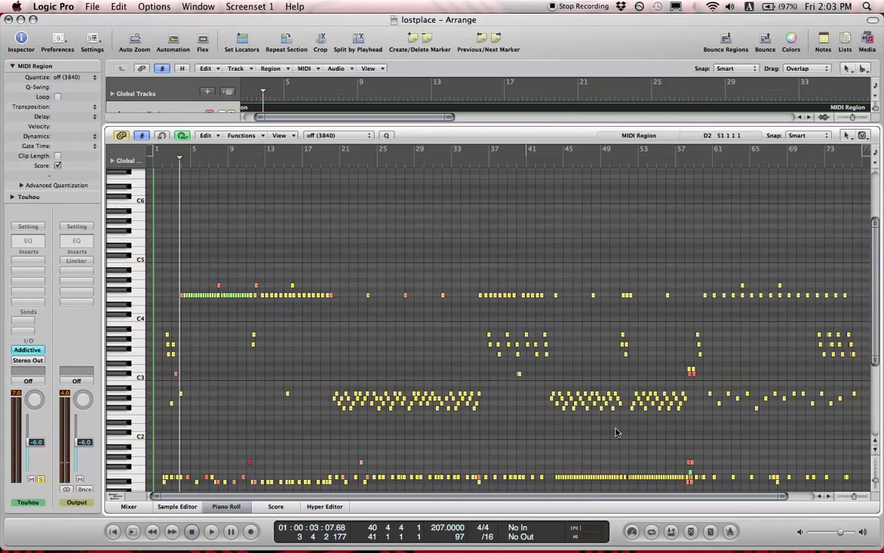
pyautogui.scroll(-1, 613, 432)
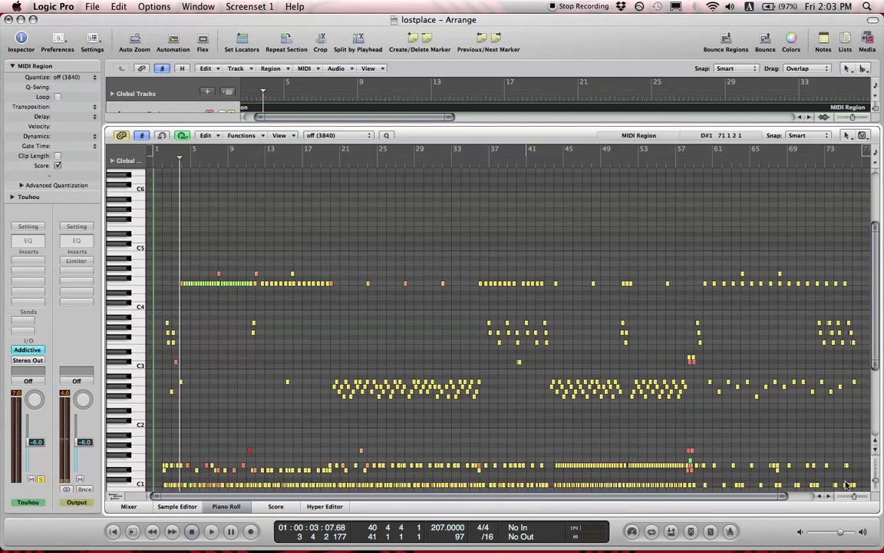
# Review the drum pattern section by section from bar 3 through bar 75, then the repeated cymbal hits in bars 4 to 11
pyautogui.moveTo(854, 495); pyautogui.dragTo(858, 496)
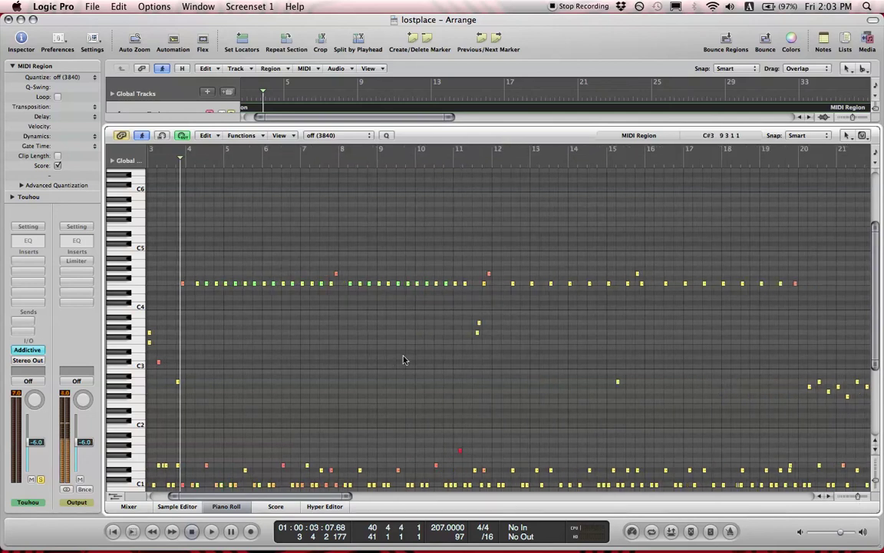
pyautogui.hscroll(-5, 407, 369)
pyautogui.scroll(-1, 407, 361)
pyautogui.hscroll(20, 405, 358)
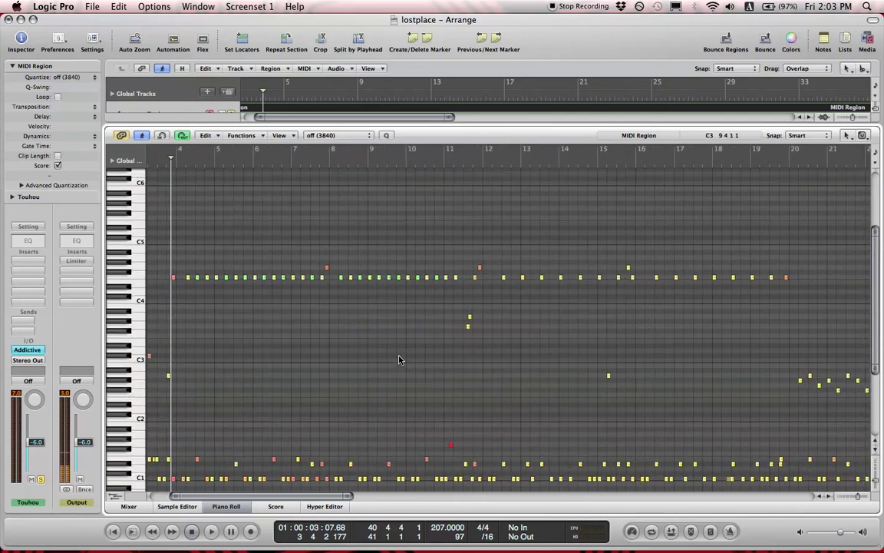
pyautogui.scroll(1, 399, 360)
pyautogui.scroll(-1, 399, 360)
pyautogui.hscroll(20, 399, 359)
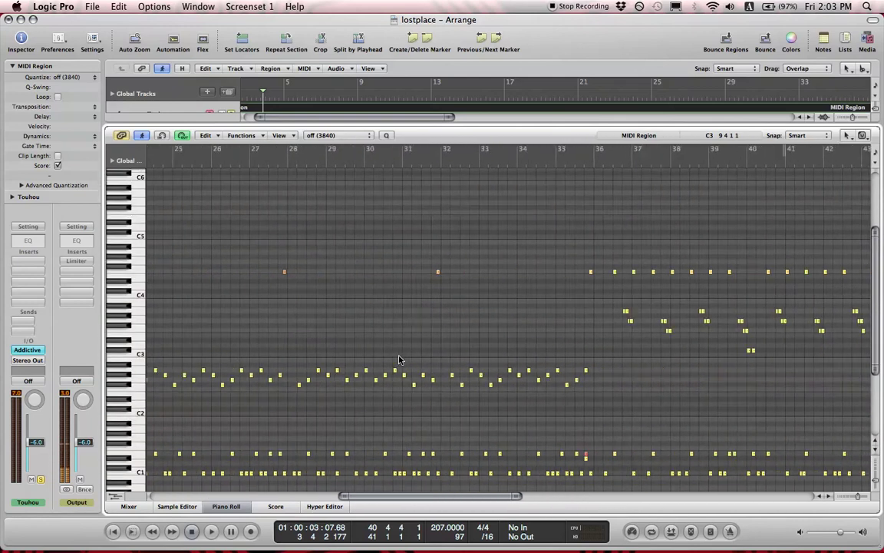
pyautogui.hscroll(10, 399, 360)
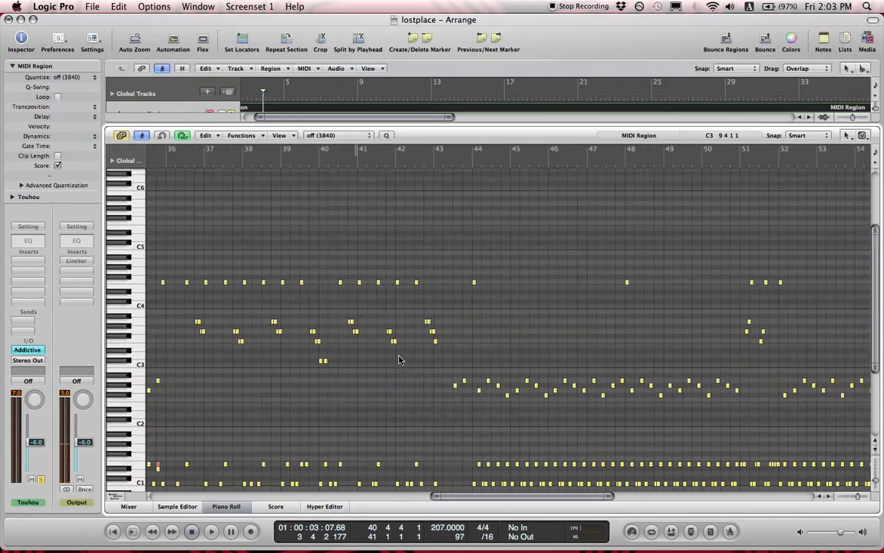
pyautogui.scroll(1, 383, 358)
pyautogui.scroll(-1, 379, 358)
pyautogui.hscroll(4, 477, 347)
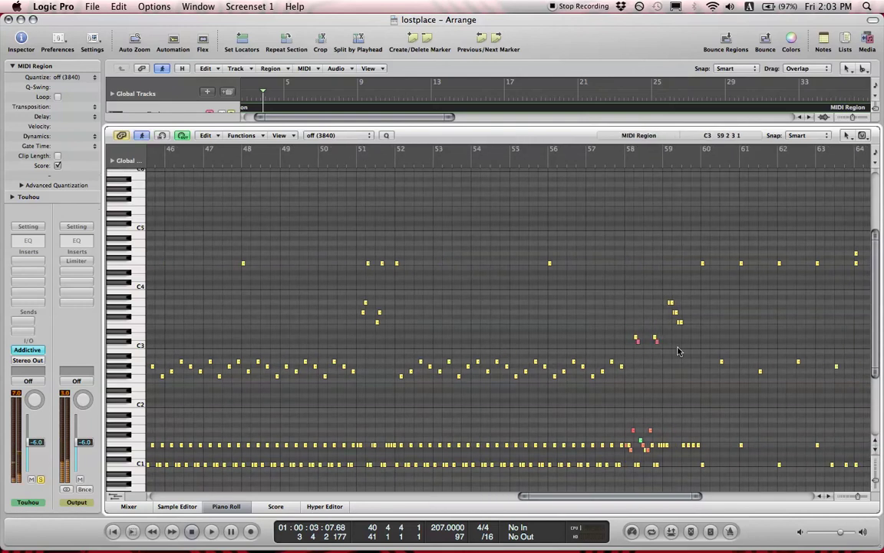
pyautogui.hscroll(11, 679, 352)
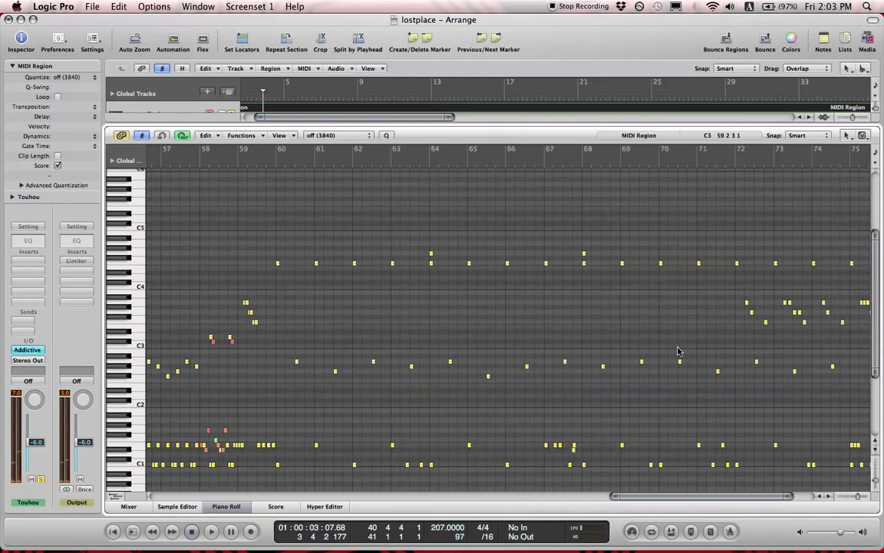
pyautogui.hscroll(-20, 678, 351)
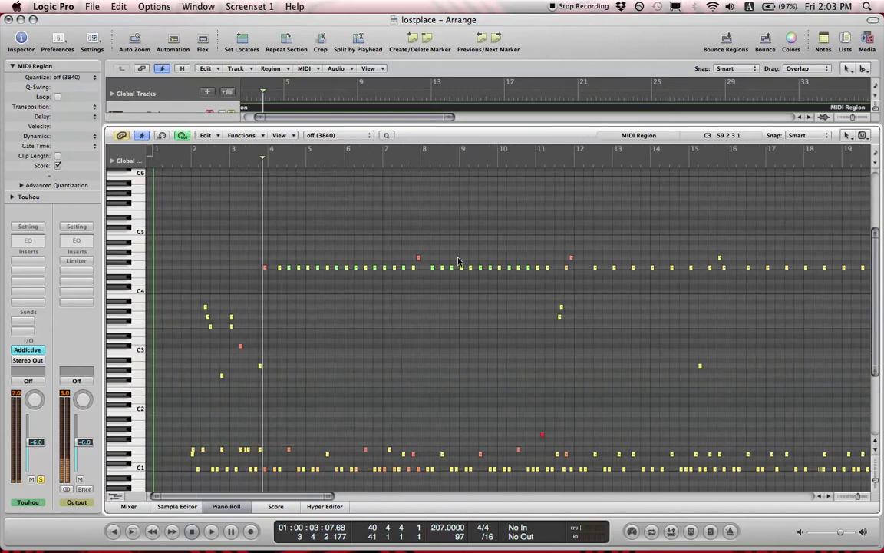
pyautogui.moveTo(270, 272); pyautogui.dragTo(550, 265)
# Close the Piano Roll and select the drum MIDI region on the Touhou track in the arrangement
pyautogui.click(226, 506)
pyautogui.hscroll(-2, 343, 394)
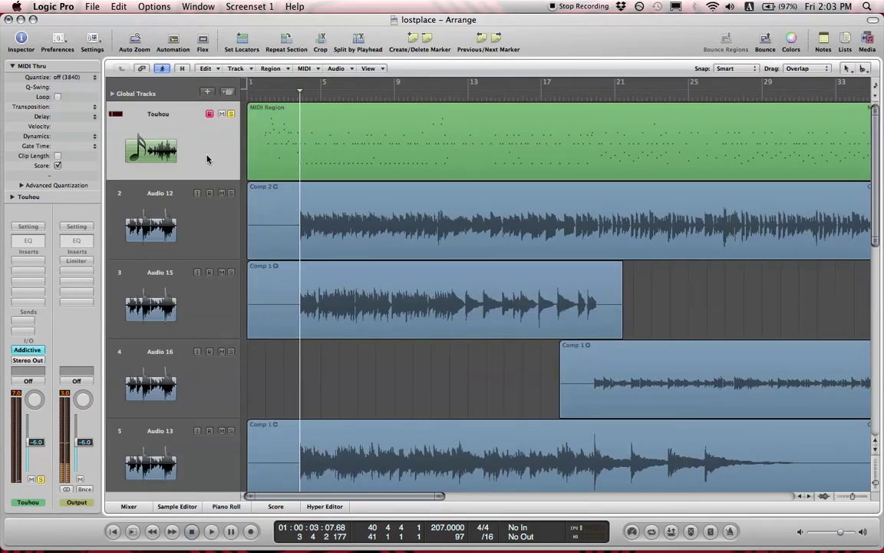
pyautogui.click(281, 150)
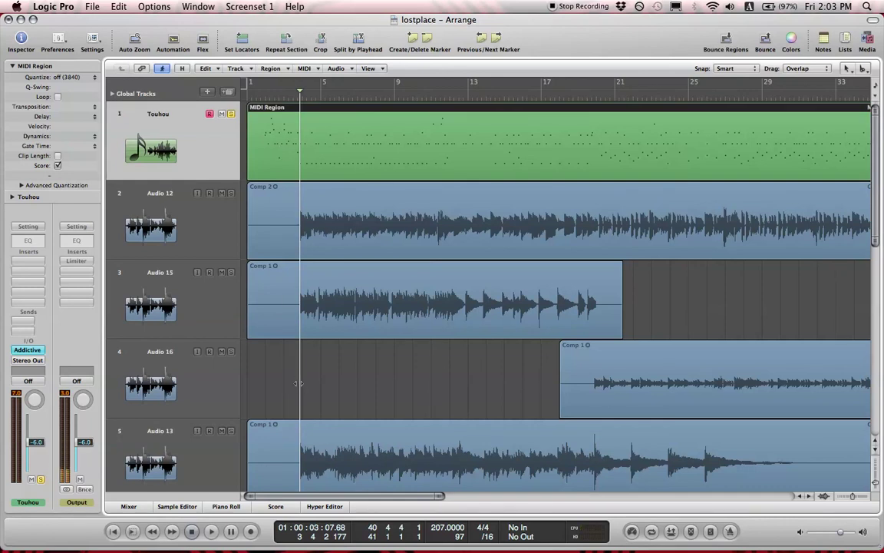
pyautogui.click(290, 382)
pyautogui.click(284, 138)
# Add three duplicates of the Touhou instrument track beneath the original
pyautogui.click(228, 92)
pyautogui.click(227, 92)
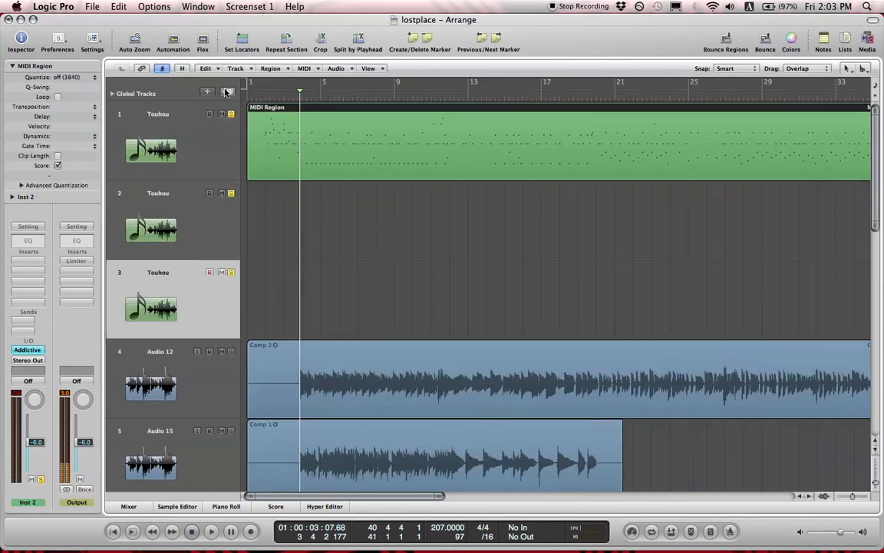
pyautogui.click(227, 92)
# Delete the three duplicate Touhou tracks, reselect the original drum track and clear the region selection
pyautogui.click(157, 223)
pyautogui.press('super+BackSpace')
pyautogui.press('super+BackSpace')
pyautogui.press('super+BackSpace')
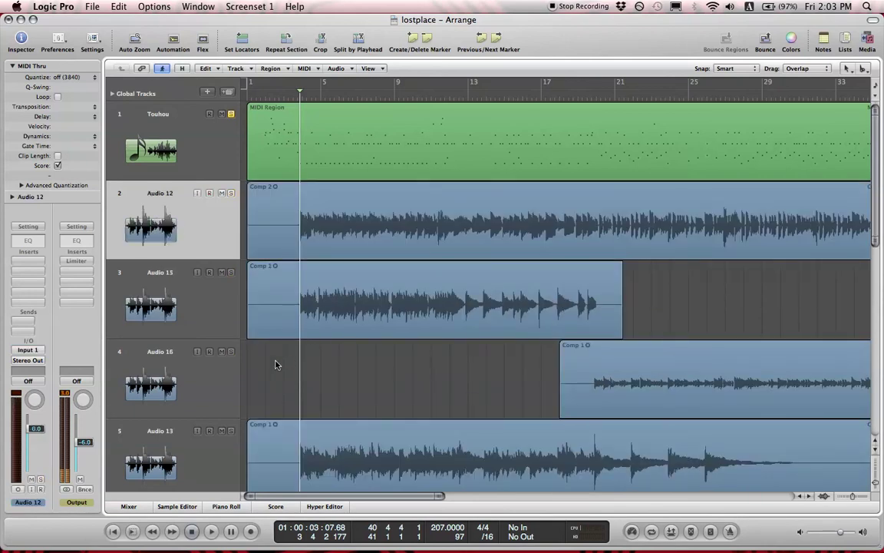
pyautogui.click(185, 146)
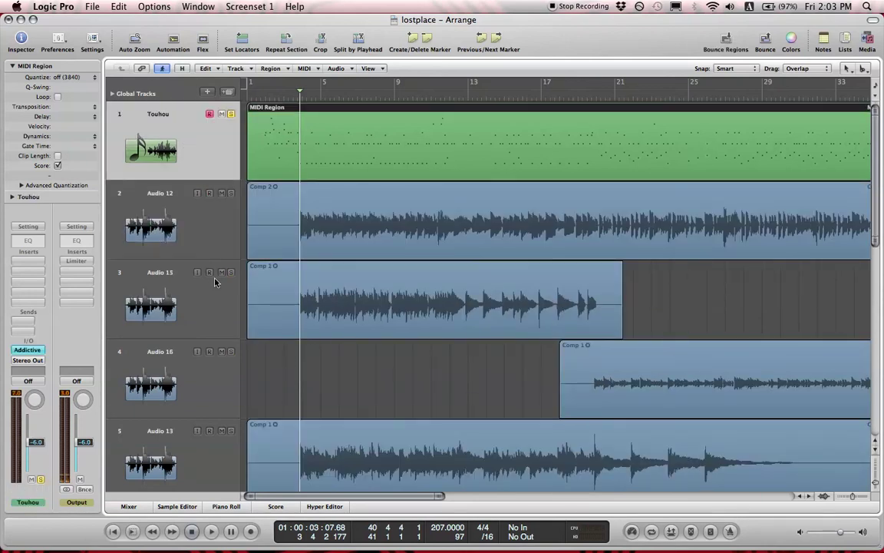
pyautogui.click(344, 373)
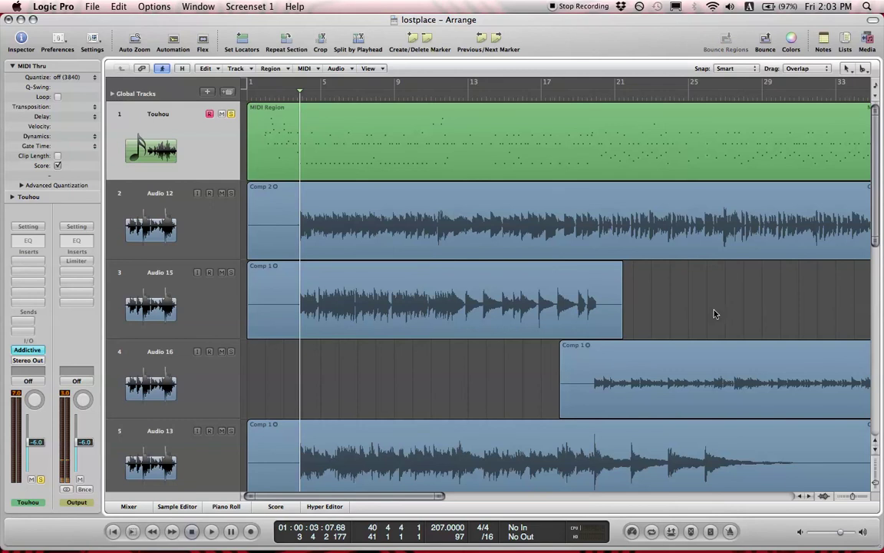
# Select the drum MIDI region at the start of the Touhou track and open it in the Piano Roll
pyautogui.moveTo(852, 496); pyautogui.dragTo(856, 496)
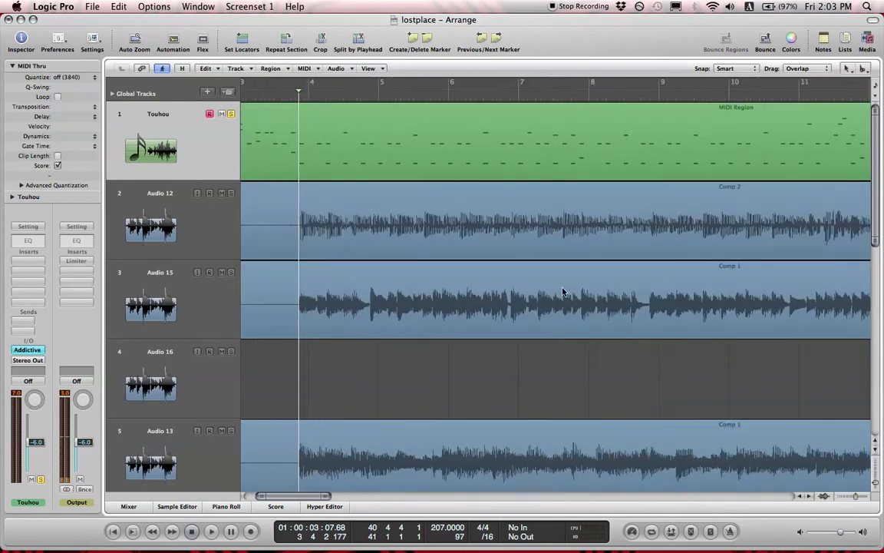
pyautogui.hscroll(-5, 662, 366)
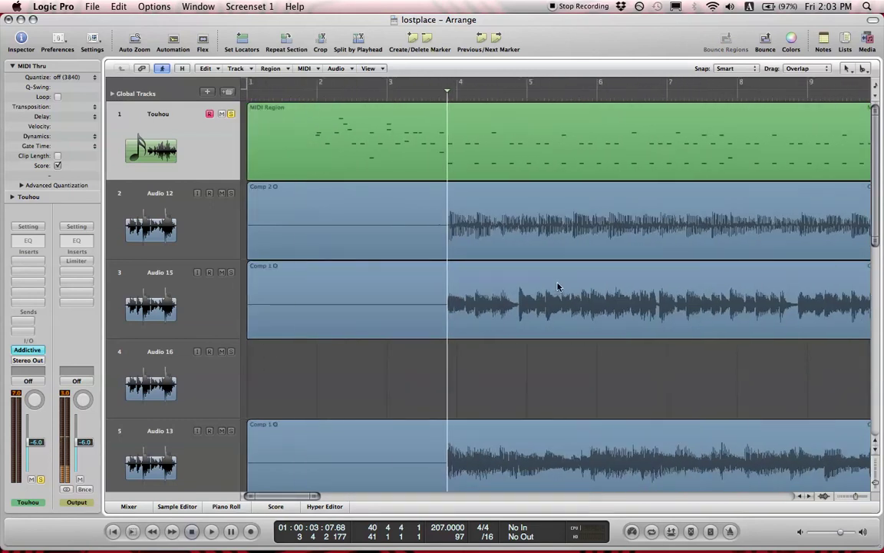
pyautogui.click(292, 160)
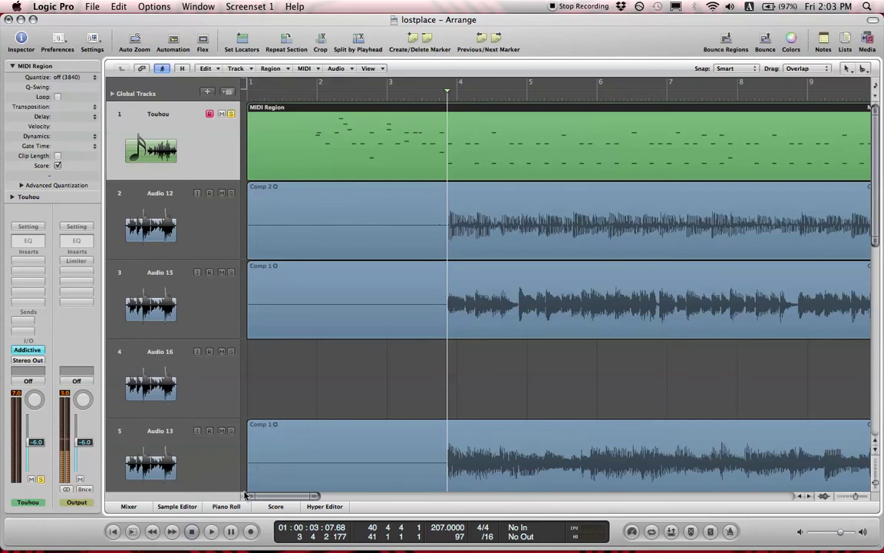
pyautogui.click(226, 507)
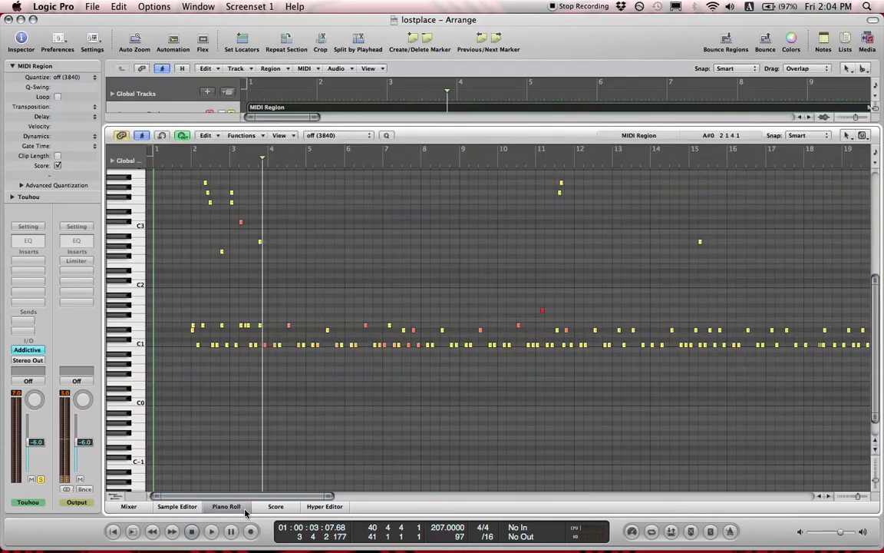
pyautogui.scroll(5, 367, 431)
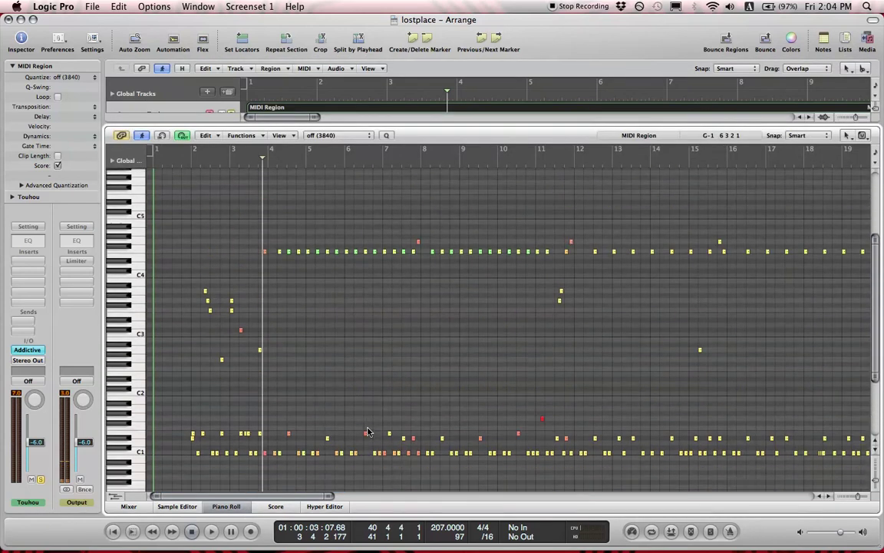
# Examine the low drum notes around C1 and the tom and cymbal patterns from bar 1 through bar 72
pyautogui.moveTo(191, 459); pyautogui.dragTo(652, 476)
pyautogui.hscroll(1, 650, 477)
pyautogui.hscroll(15, 651, 478)
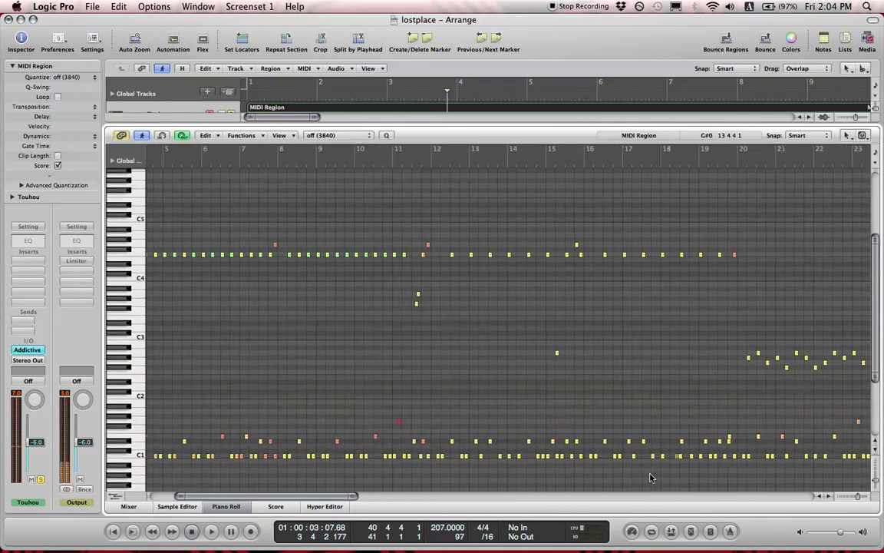
pyautogui.hscroll(15, 650, 478)
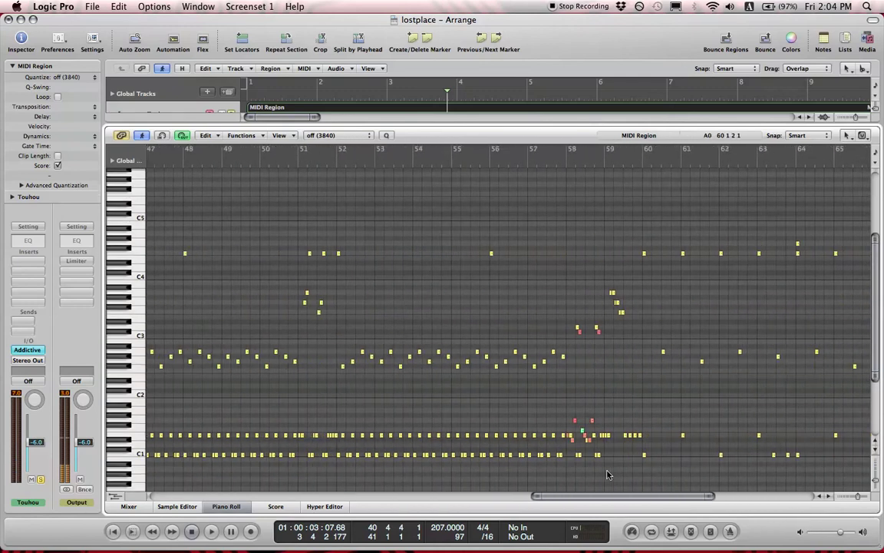
pyautogui.hscroll(-20, 608, 474)
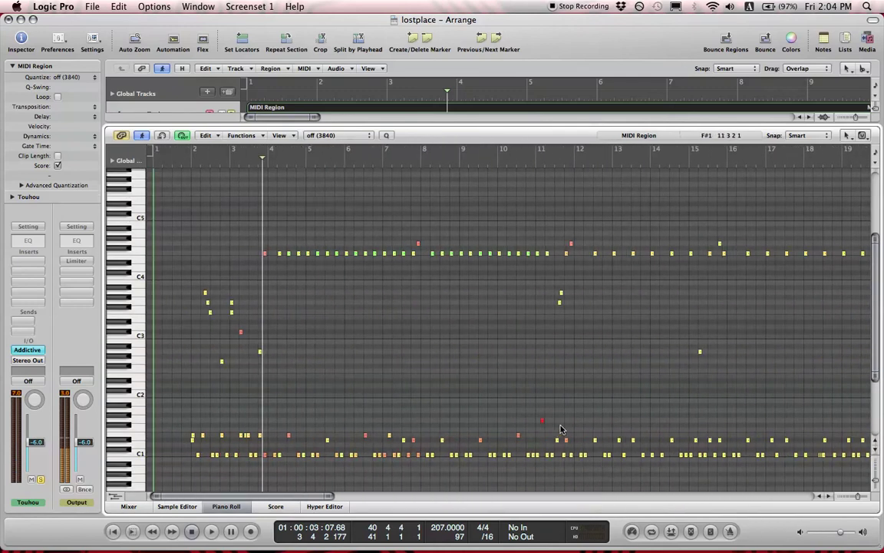
pyautogui.hscroll(9, 560, 427)
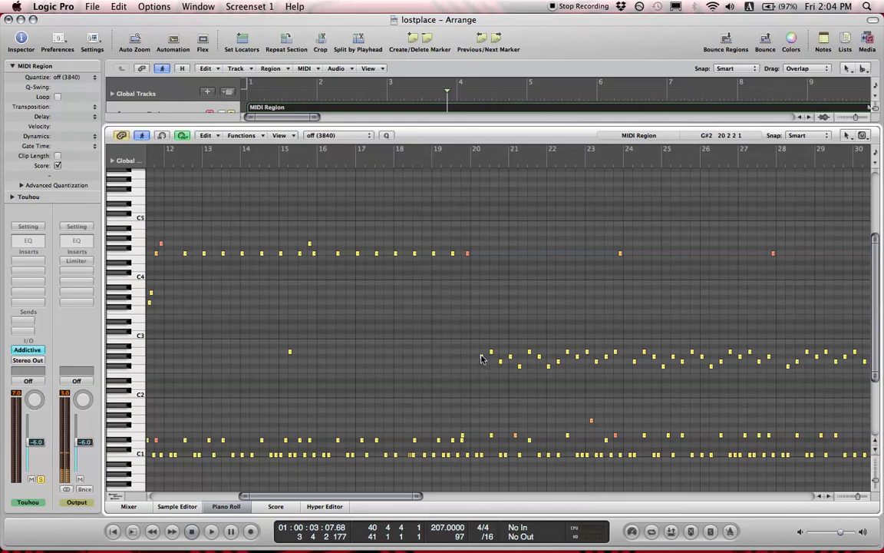
pyautogui.hscroll(12, 465, 350)
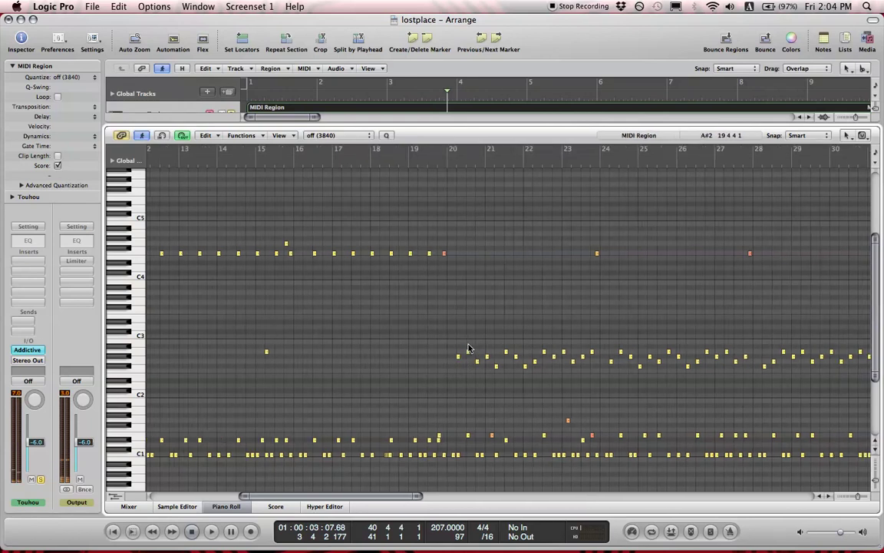
pyautogui.hscroll(14, 463, 348)
pyautogui.hscroll(-20, 463, 348)
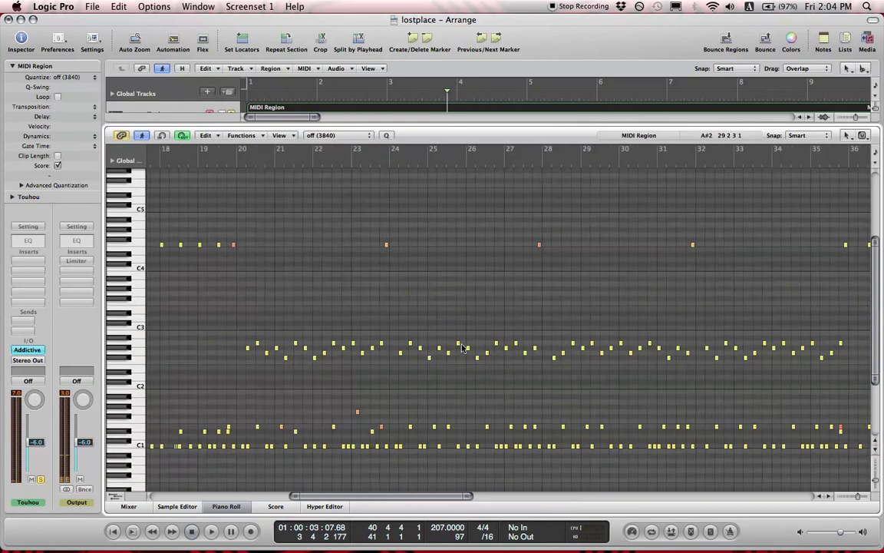
pyautogui.hscroll(-13, 462, 348)
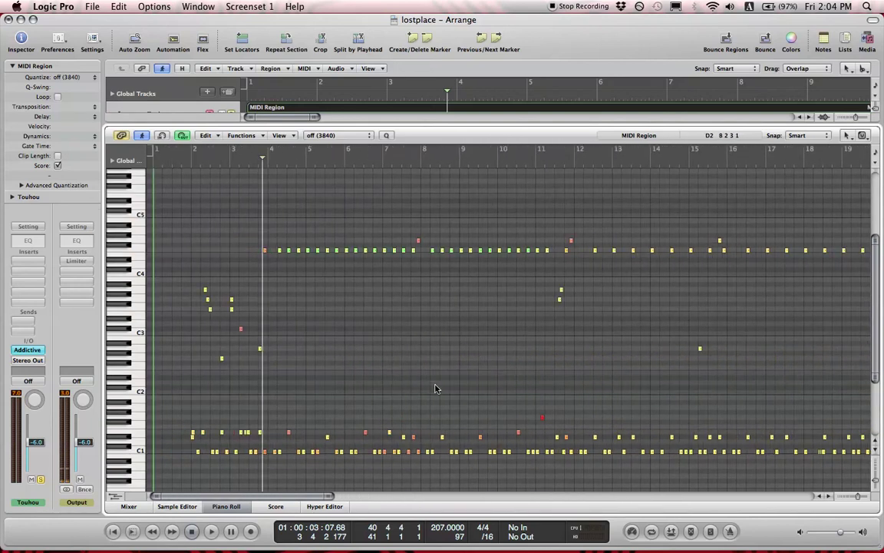
pyautogui.hscroll(20, 435, 388)
pyautogui.scroll(1, 434, 388)
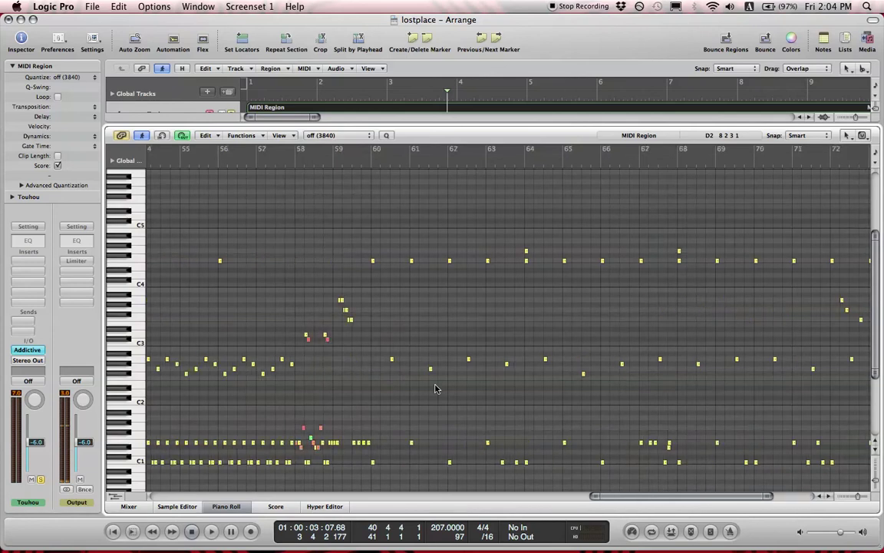
pyautogui.hscroll(-20, 435, 389)
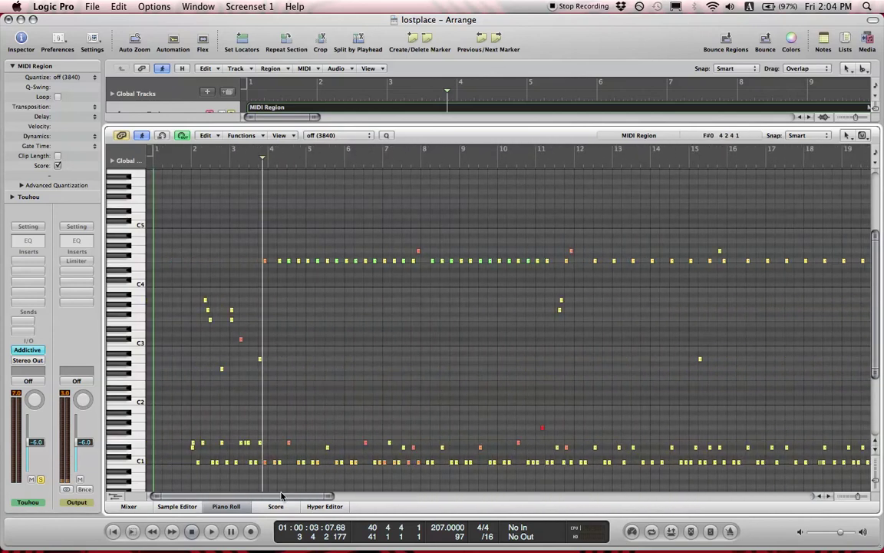
# Close the Piano Roll and examine the drum region alongside the audio tracks in the arrangement at a larger track height
pyautogui.click(228, 505)
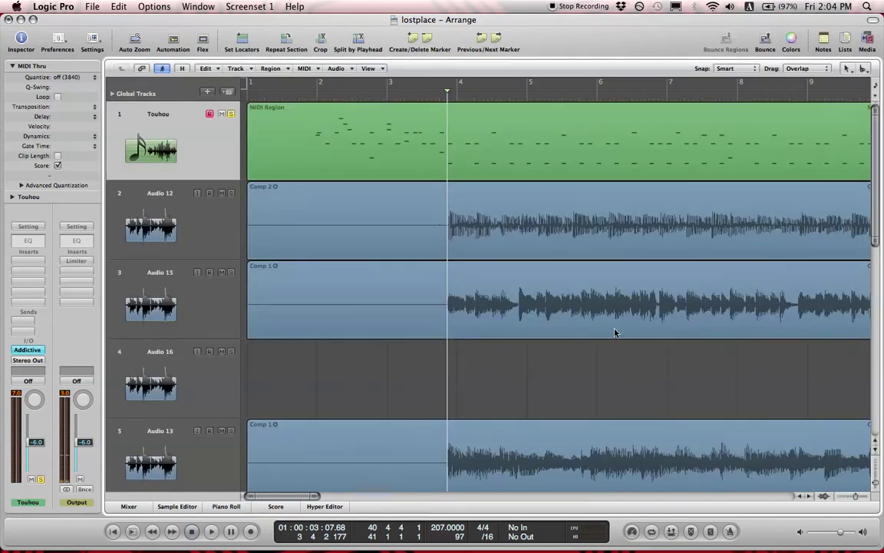
pyautogui.hscroll(20, 615, 335)
pyautogui.hscroll(-20, 614, 333)
pyautogui.scroll(-20, 616, 332)
pyautogui.scroll(20, 615, 333)
pyautogui.scroll(-5, 858, 500)
pyautogui.scroll(5, 857, 500)
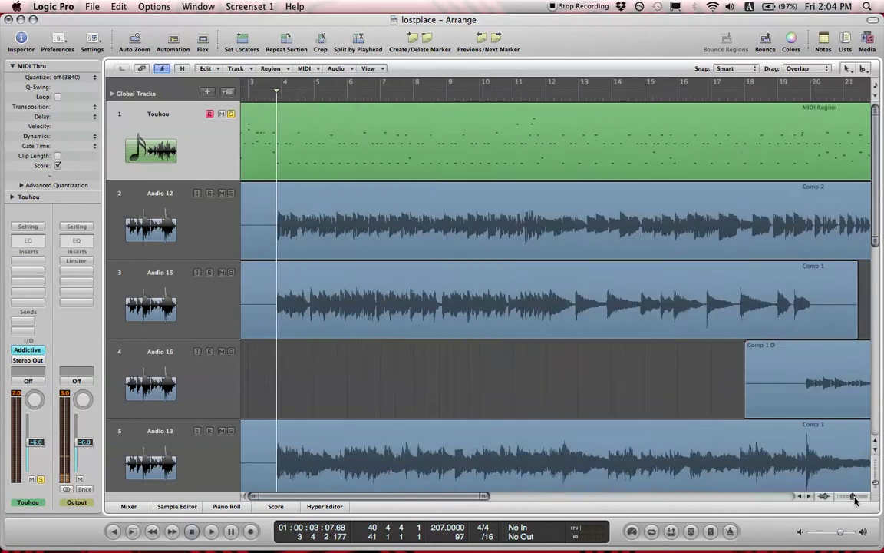
pyautogui.scroll(-2, 858, 500)
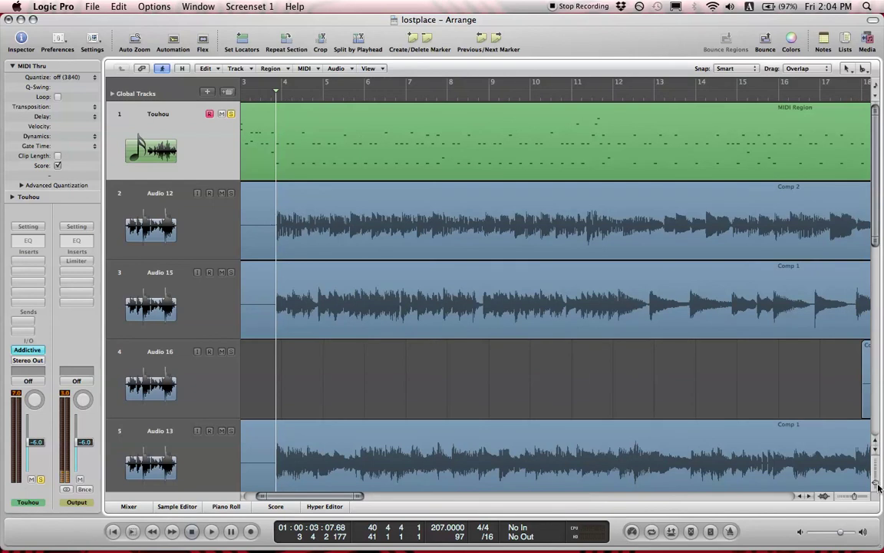
pyautogui.scroll(2, 875, 485)
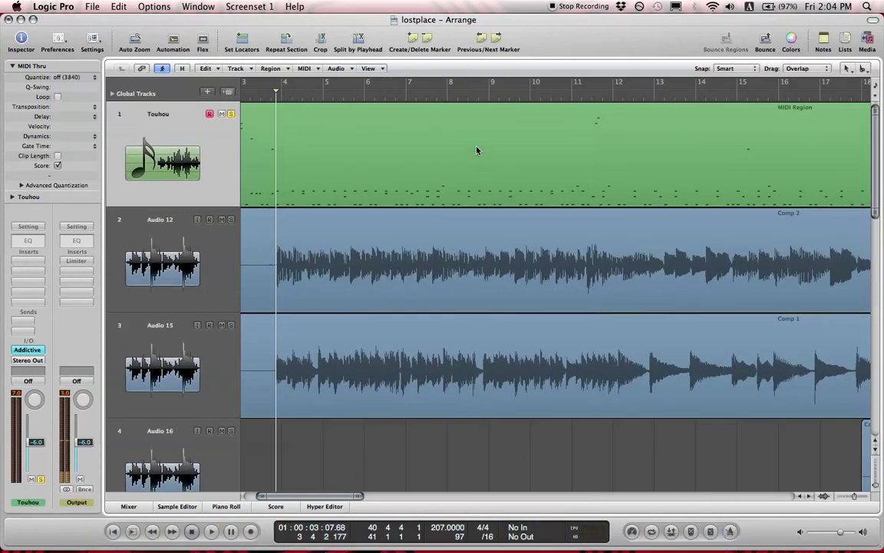
pyautogui.hscroll(-3, 418, 242)
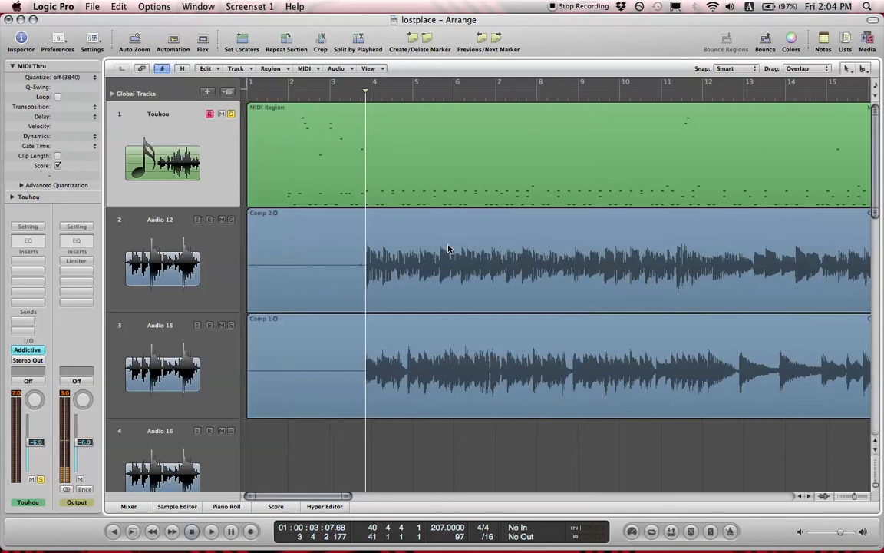
# Select and deselect the Touhou track's MIDI region, and inspect the arrangement around bars 52 to 67
pyautogui.click(426, 185)
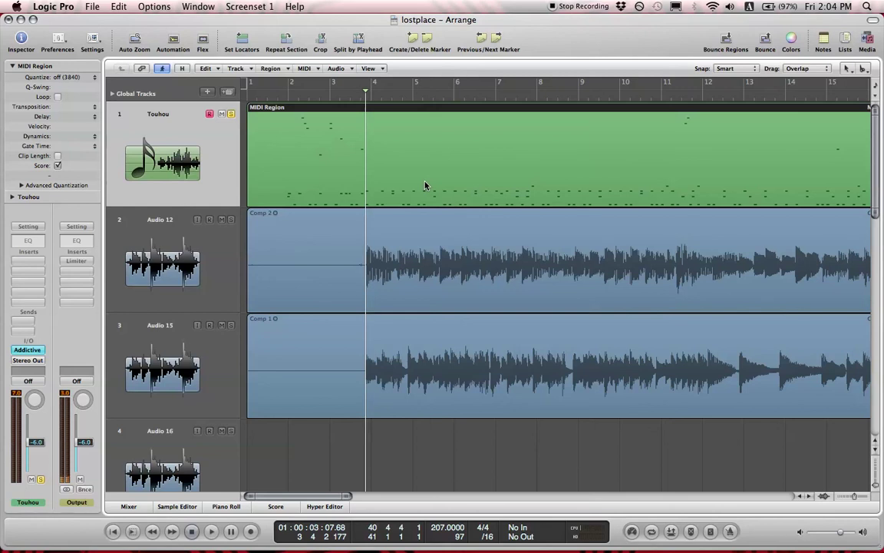
pyautogui.click(499, 439)
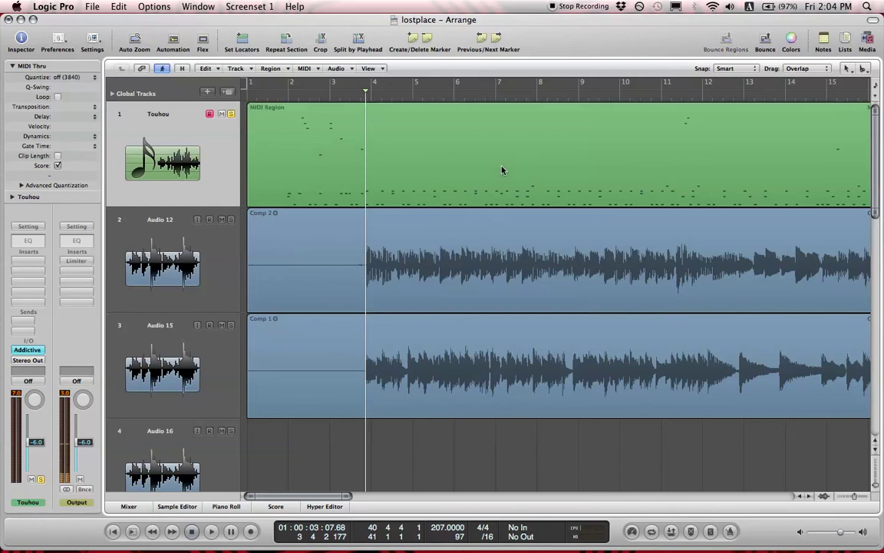
pyautogui.click(501, 169)
pyautogui.click(470, 439)
pyautogui.hscroll(15, 539, 431)
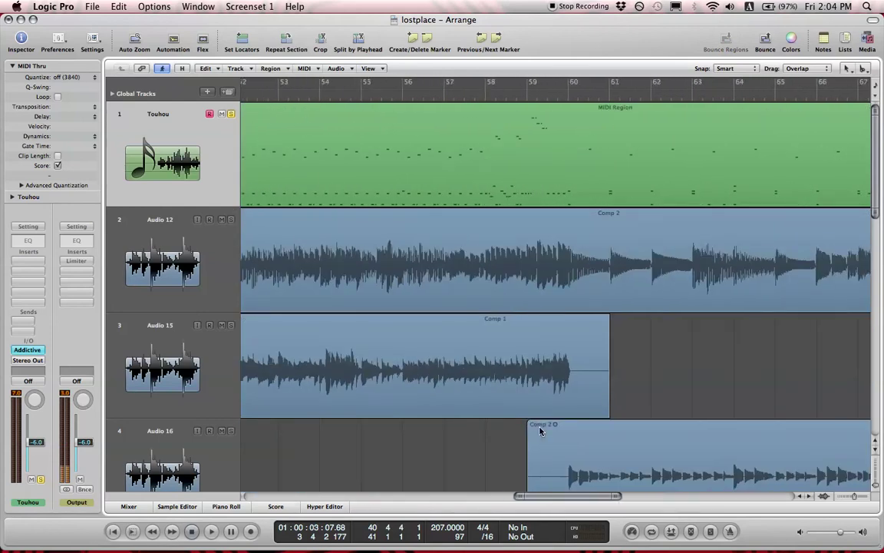